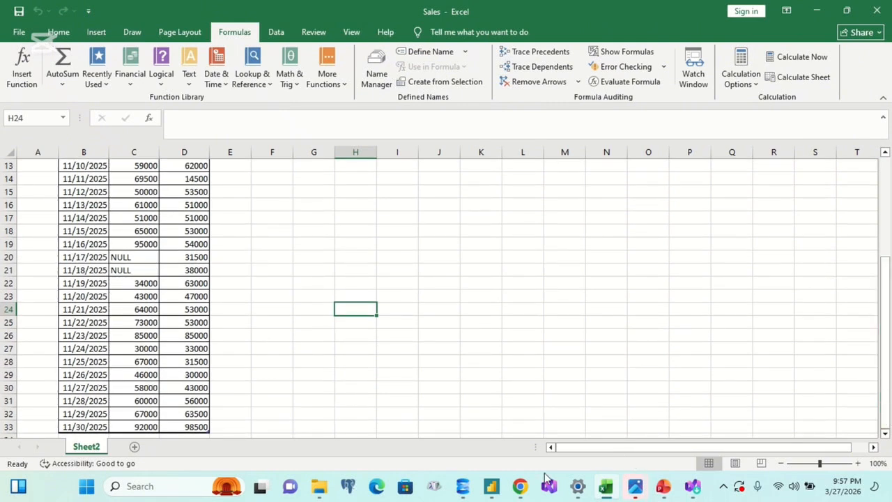
Step: Switch to SQL Server Management Studio and begin a CREATE TABLE statement for a table named SALES in the empty query
{"action": "left_click", "coordinate": [465, 486]}
{"action": "type", "text": "crea"}
{"action": "key", "text": "BackSpace"}
{"action": "key", "text": "BackSpace"}
{"action": "key", "text": "BackSpace"}
{"action": "type", "text": "CRE"}
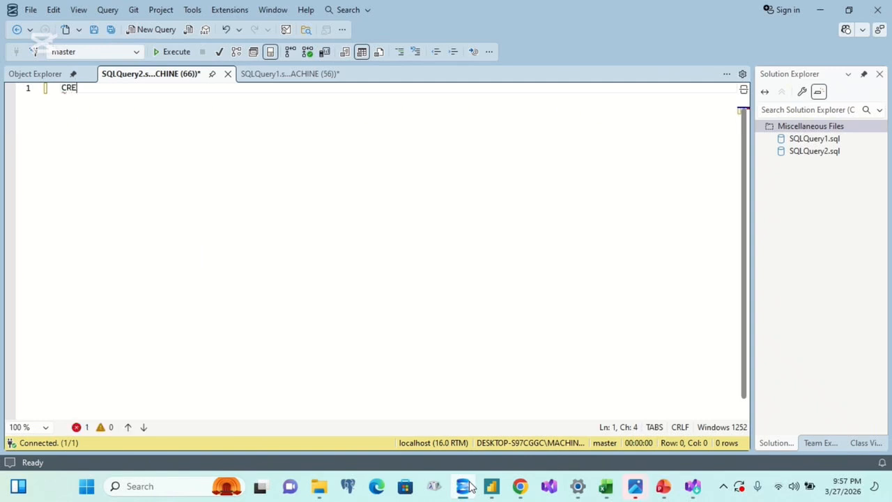
{"action": "type", "text": "ATE TABLE SALES"}
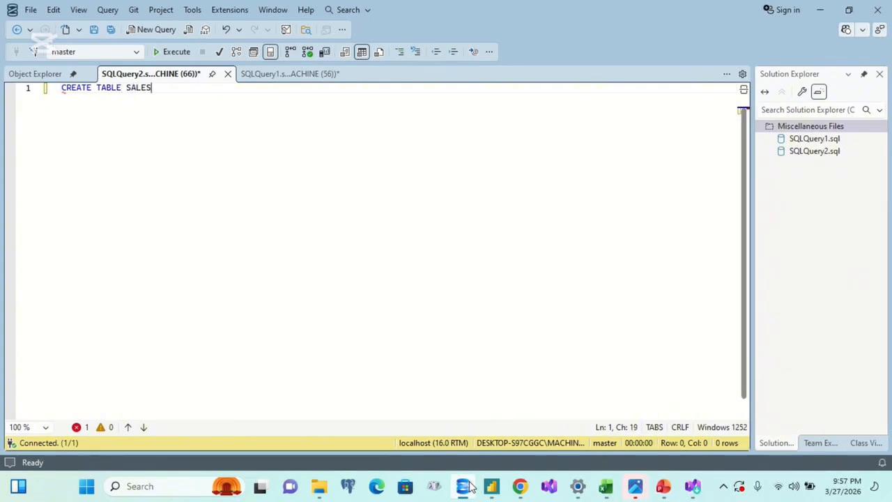
{"action": "type", "text": "("}
{"action": "key", "text": "Return"}
Step: Define the first two columns of the SALES table as DAYS DATE and TRANSFER INT
{"action": "type", "text": "DAY"}
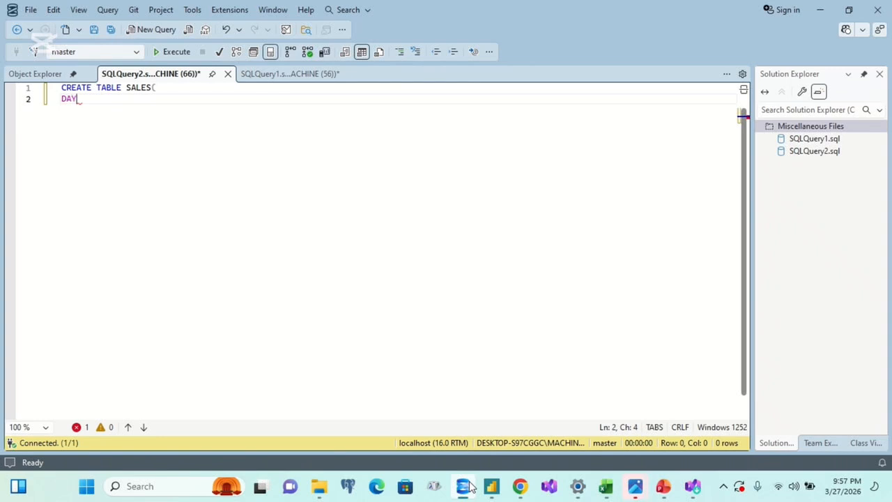
{"action": "type", "text": "S DATE"}
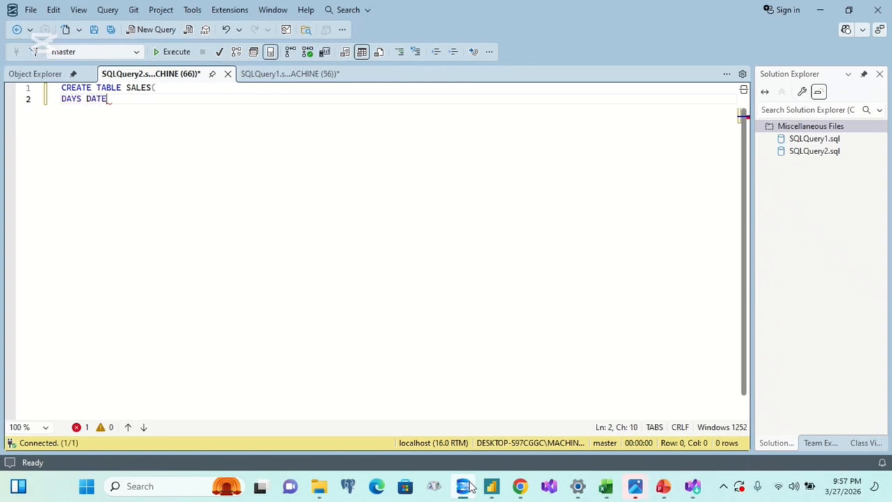
{"action": "type", "text": "."}
{"action": "key", "text": "BackSpace"}
{"action": "key", "text": "Return"}
{"action": "type", "text": "TRANSFE"}
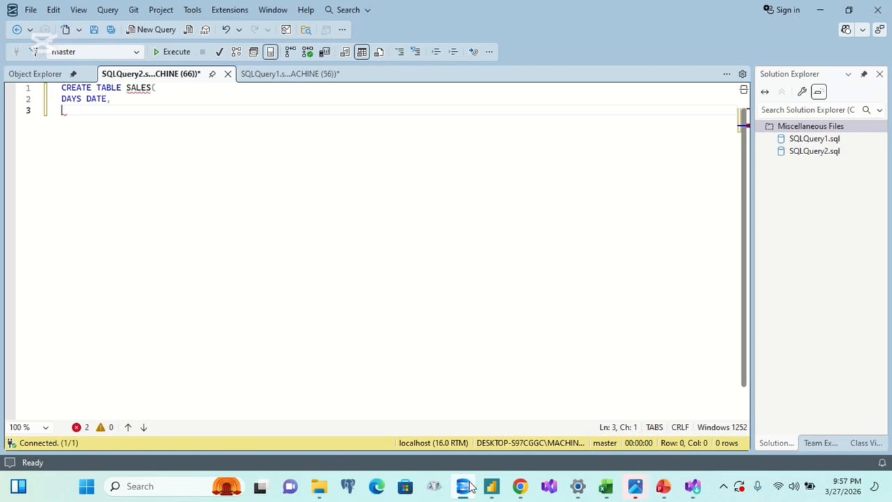
{"action": "type", "text": "R INT,"}
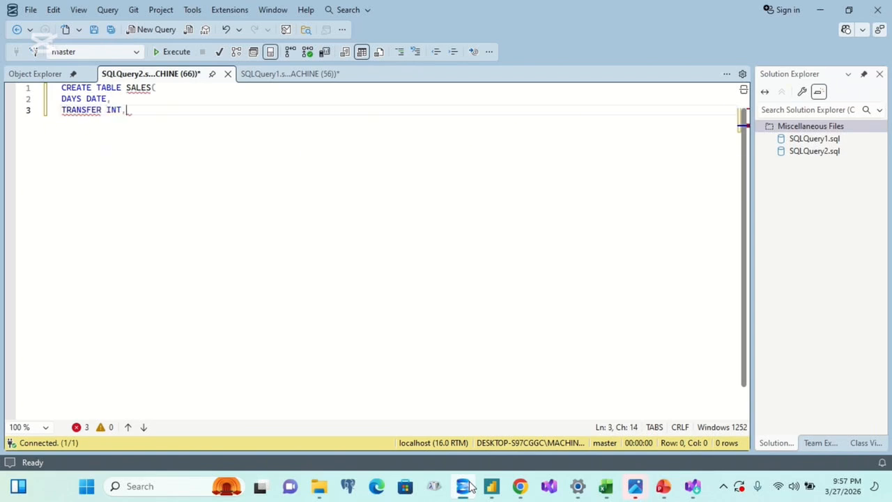
Step: Add a CASH INT column as the last one and close the table definition with ");"
{"action": "key", "text": "Return"}
{"action": "type", "text": "CA"}
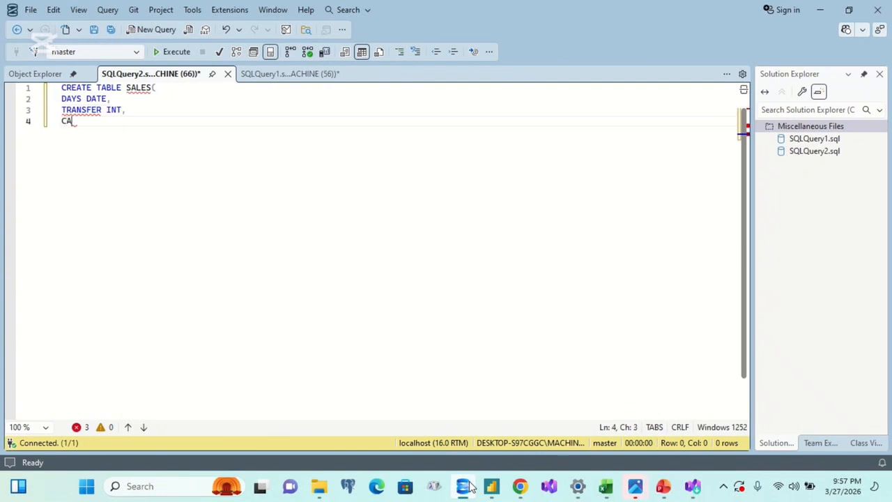
{"action": "type", "text": "SH INT"}
{"action": "key", "text": "Return"}
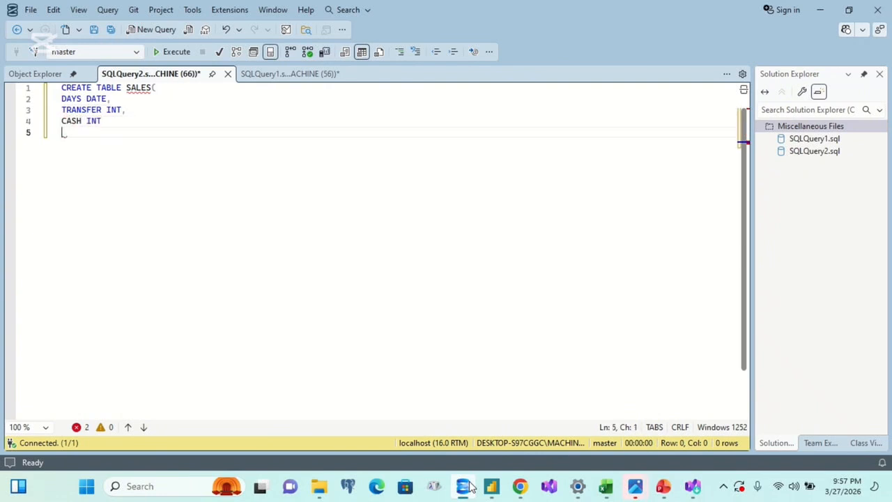
{"action": "type", "text": ");"}
Step: Execute the CREATE TABLE statement against the SHOP_EXPENSE_NOVEMBER database
{"action": "left_click_drag", "start_coordinate": [104, 130], "coordinate": [25, 64]}
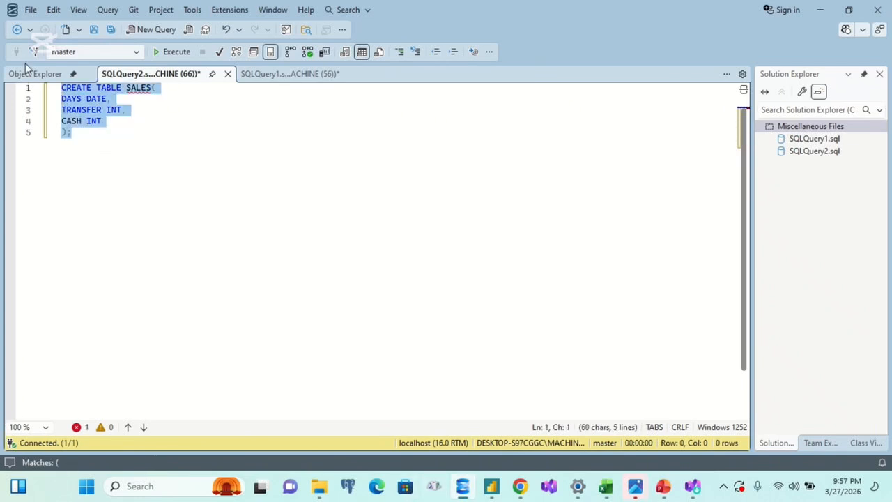
{"action": "left_click", "coordinate": [106, 51]}
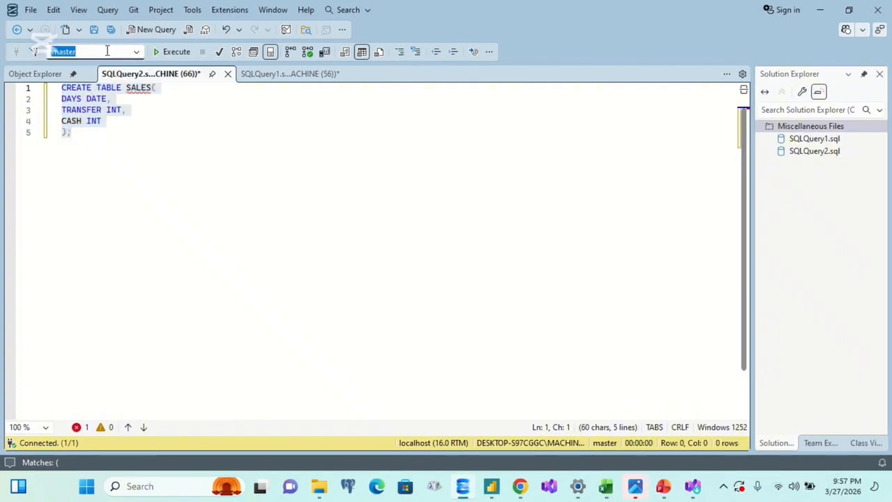
{"action": "left_click", "coordinate": [137, 52]}
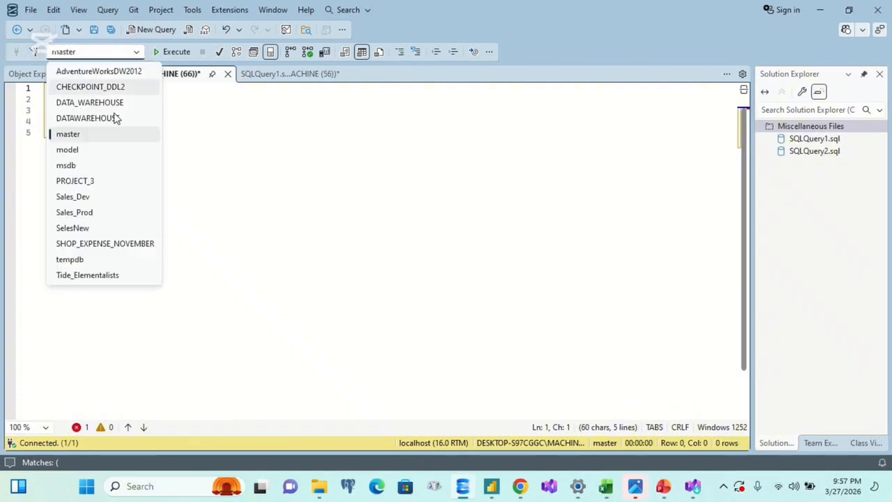
{"action": "left_click", "coordinate": [120, 242]}
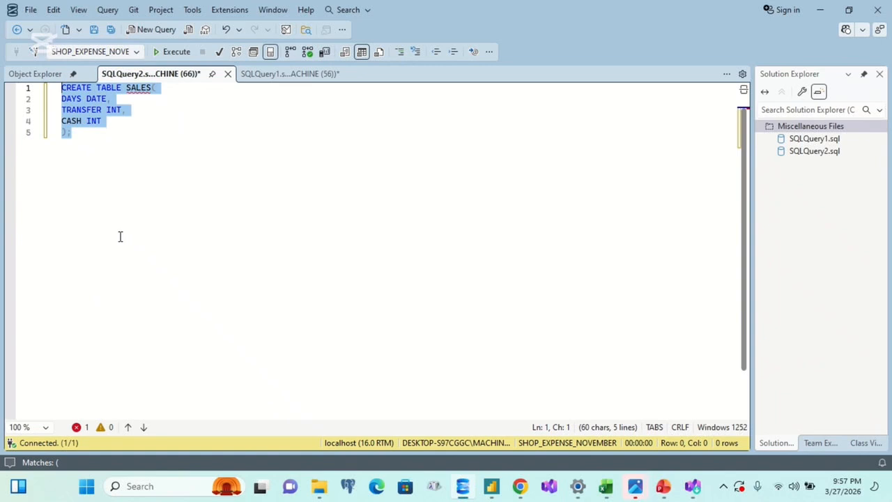
{"action": "key", "text": "F5"}
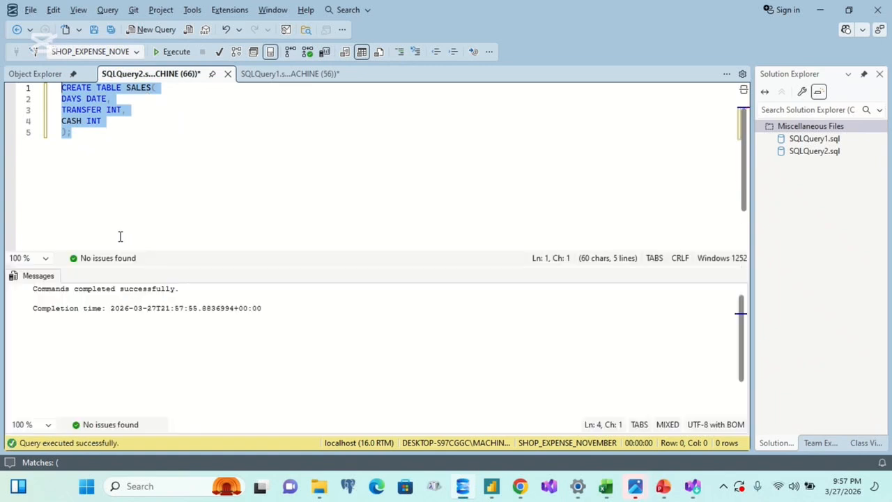
Step: Write the query SELECT * FROM SALES; below the table definition and execute only that query
{"action": "left_click", "coordinate": [129, 200]}
{"action": "key", "text": "Return"}
{"action": "key", "text": "Return"}
{"action": "type", "text": "SELECT"}
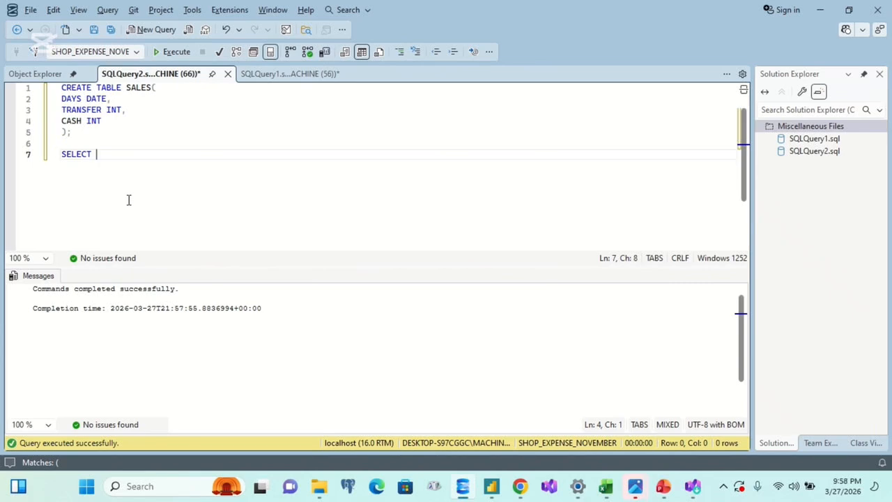
{"action": "type", "text": " * FRO"}
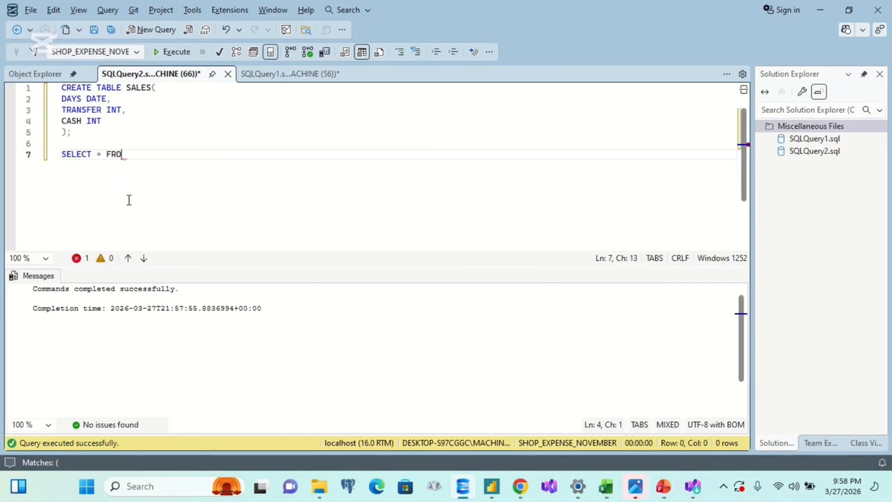
{"action": "type", "text": " SALES;"}
{"action": "left_click", "coordinate": [123, 154]}
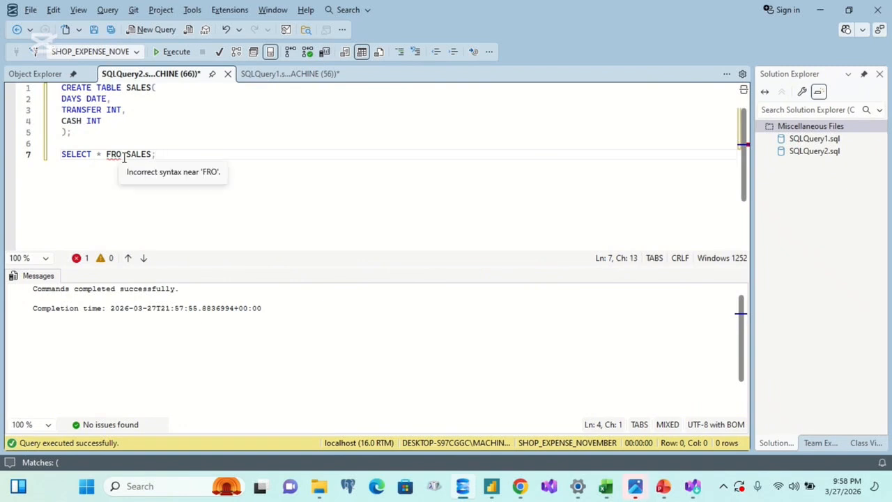
{"action": "type", "text": "M"}
{"action": "left_click_drag", "start_coordinate": [169, 154], "coordinate": [54, 156]}
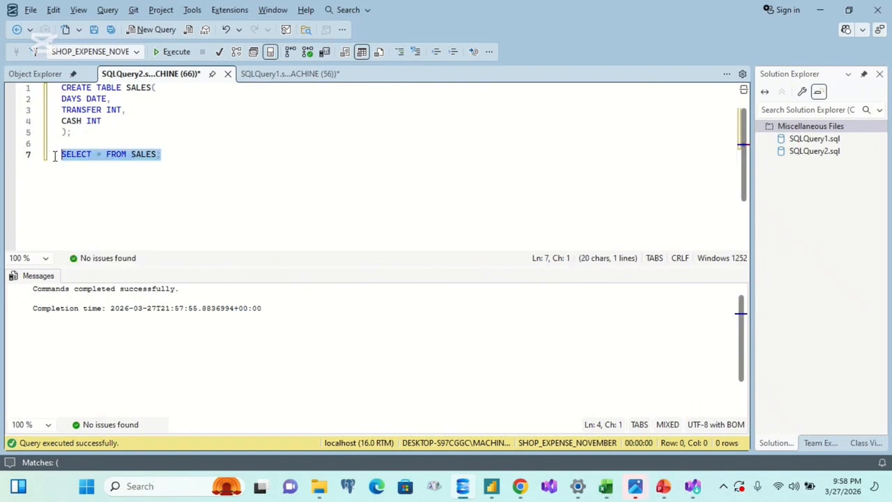
{"action": "key", "text": "F5"}
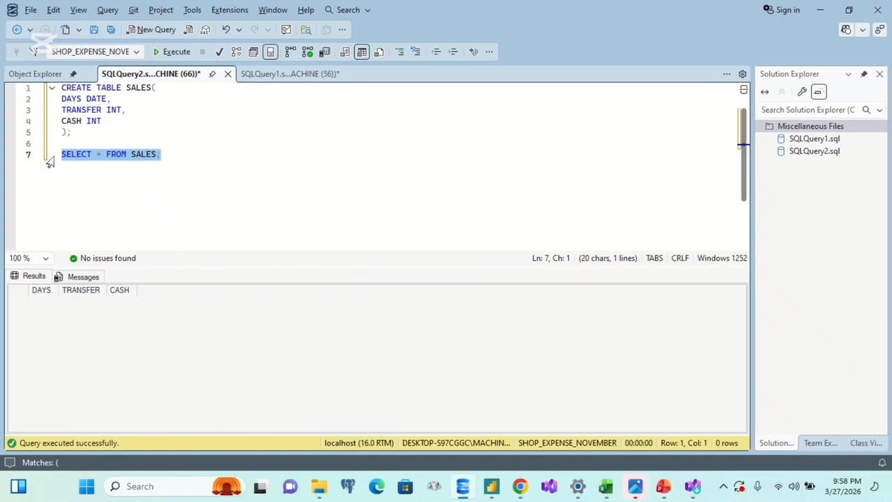
{"action": "left_click", "coordinate": [237, 183]}
Step: Switch to Visual Studio and start a new project, finding the Integration Services Project template with the search term SSIS
{"action": "left_click", "coordinate": [549, 485]}
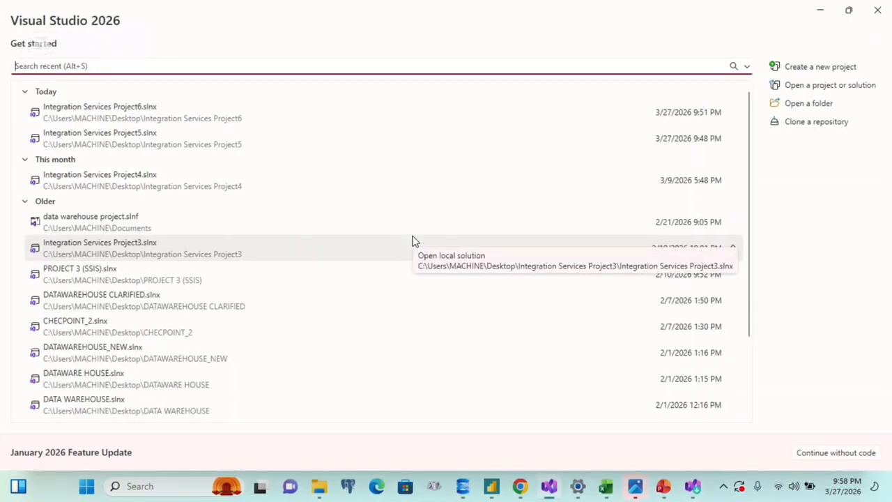
{"action": "left_click", "coordinate": [782, 73]}
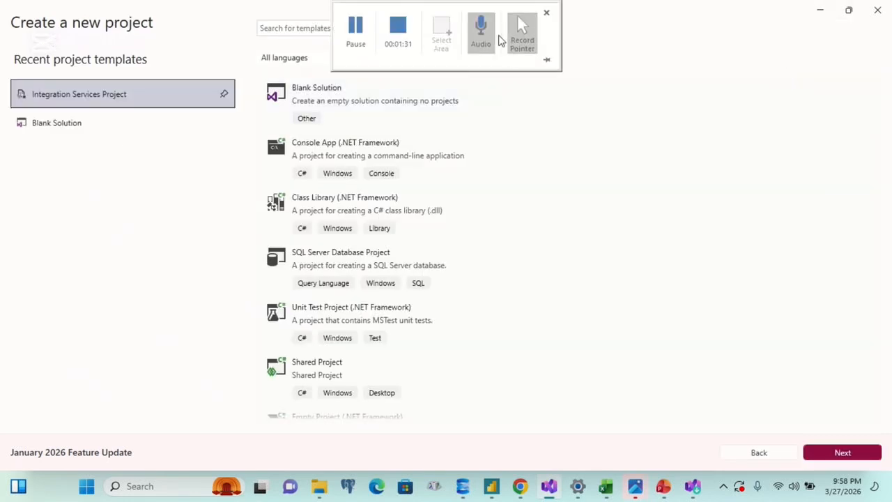
{"action": "left_click", "coordinate": [290, 29]}
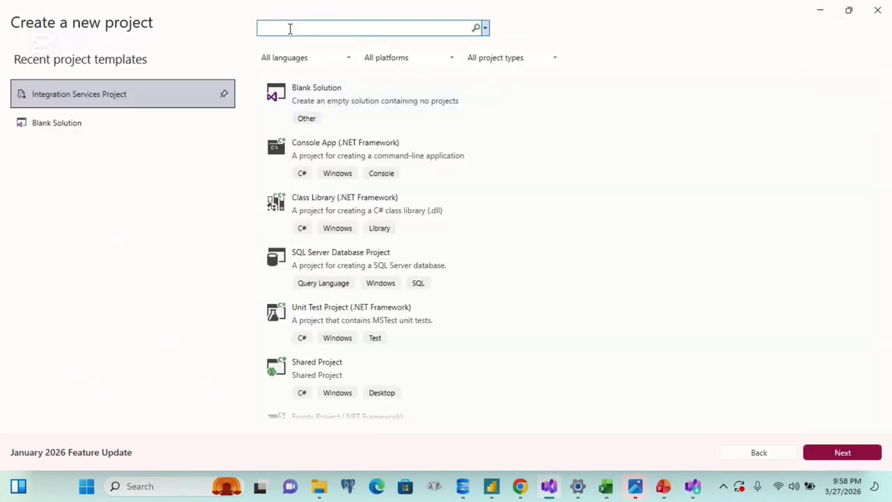
{"action": "type", "text": "SSIS"}
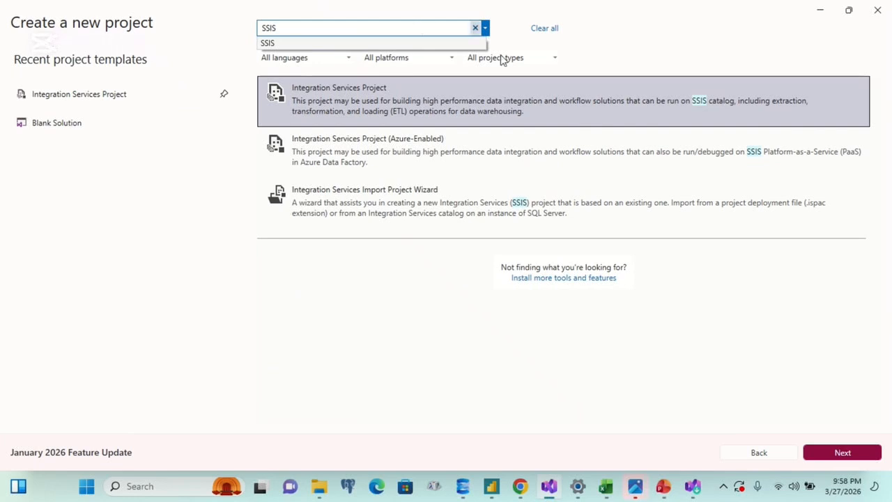
{"action": "left_click", "coordinate": [521, 106]}
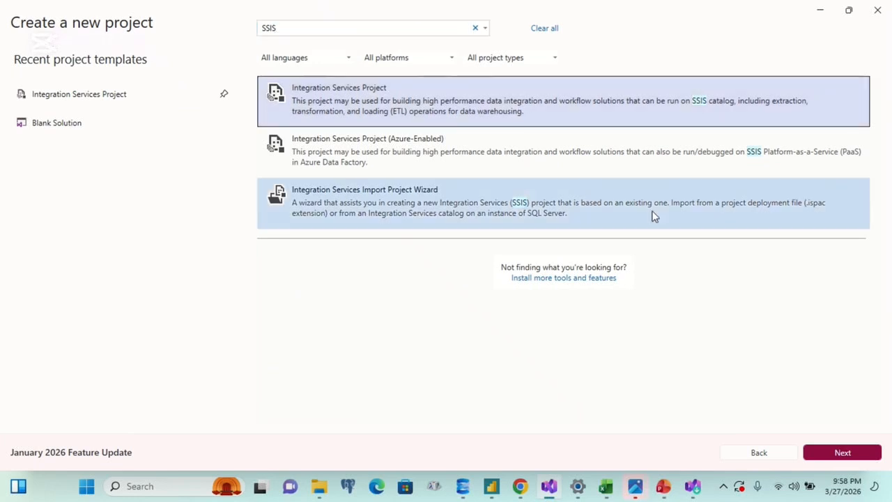
{"action": "left_click", "coordinate": [841, 460]}
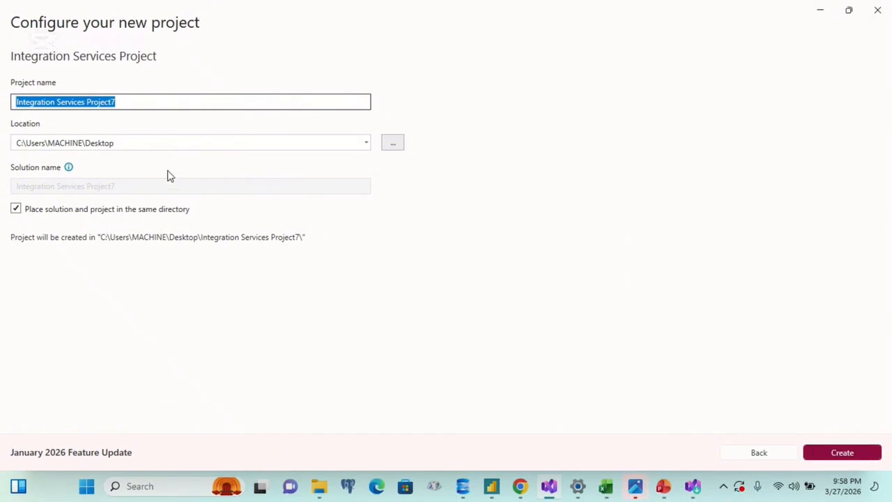
Step: Name the project DATA CLEANING SALES and create it
{"action": "type", "text": "DAT"}
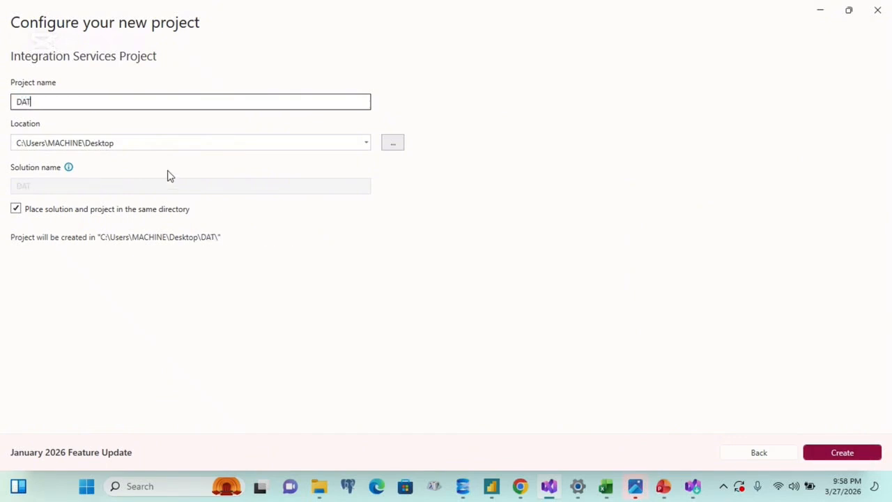
{"action": "type", "text": "A CLEANING SALS"}
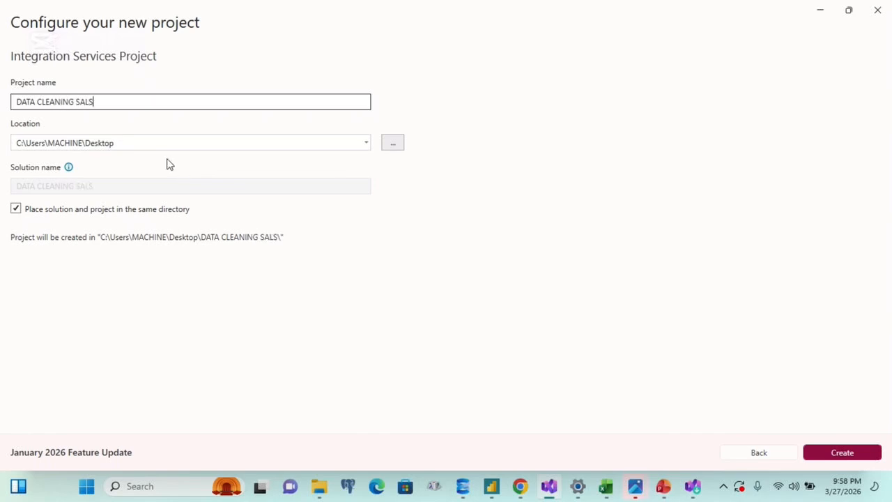
{"action": "type", "text": "ES"}
{"action": "left_click", "coordinate": [826, 454]}
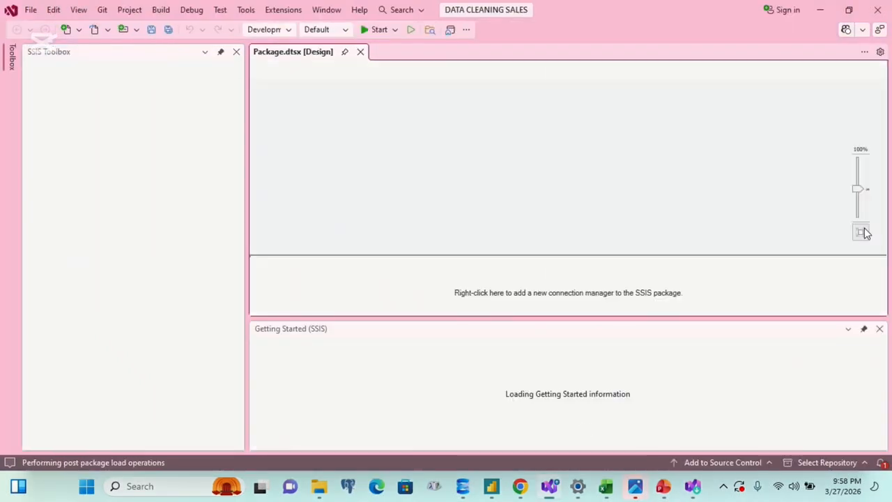
Step: Close the Getting Started pane, then add a Data Flow Task to the control flow and open its data flow
{"action": "left_click", "coordinate": [880, 329]}
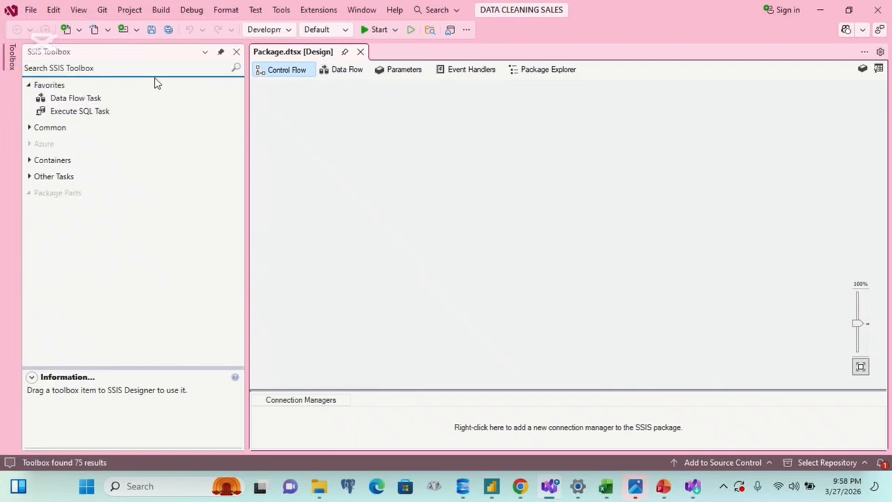
{"action": "left_click_drag", "start_coordinate": [88, 97], "coordinate": [340, 111]}
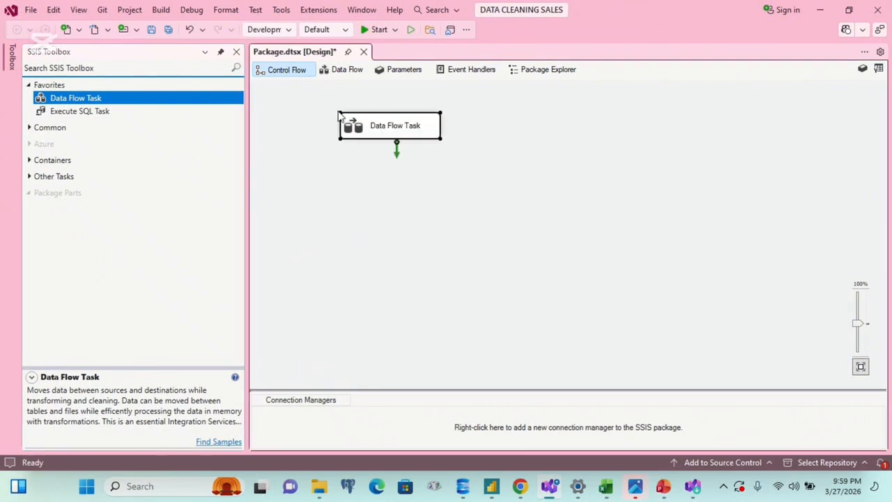
{"action": "double_click", "coordinate": [369, 131]}
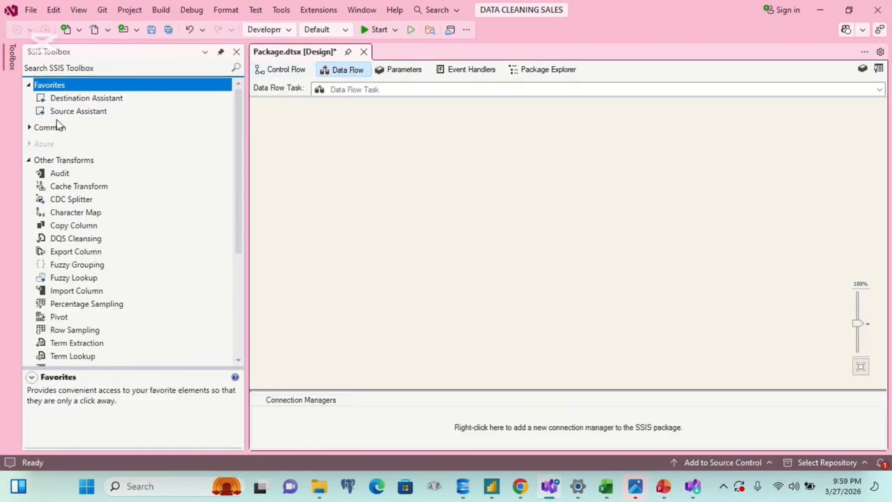
Step: Place an Excel Source from the Other Sources group in the empty data flow
{"action": "left_click", "coordinate": [28, 158]}
{"action": "left_click", "coordinate": [28, 160]}
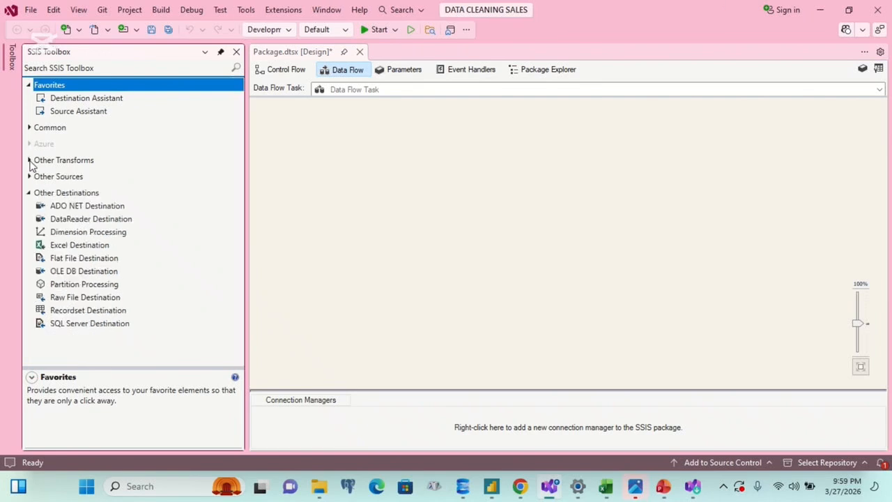
{"action": "left_click", "coordinate": [28, 178]}
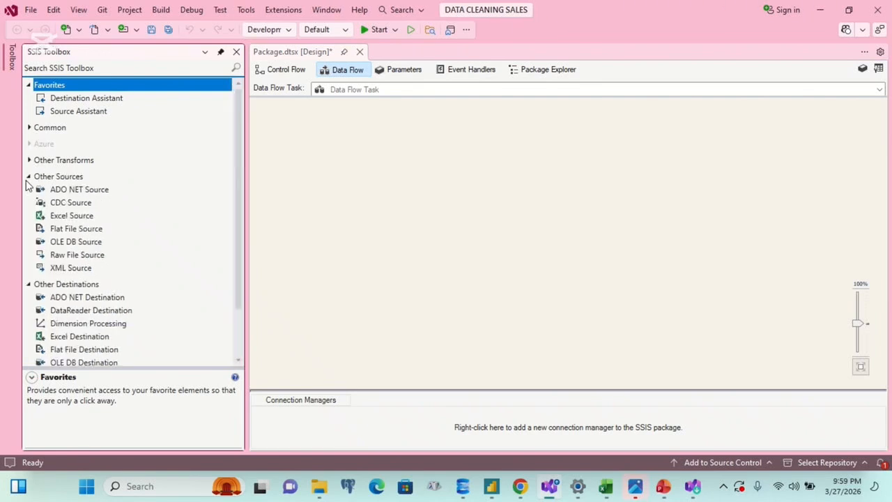
{"action": "left_click", "coordinate": [70, 217]}
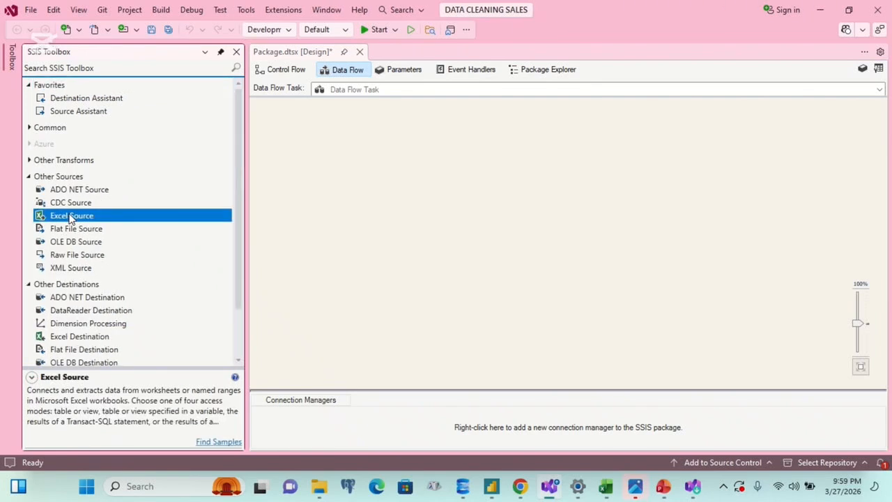
{"action": "left_click_drag", "start_coordinate": [70, 217], "coordinate": [325, 127]}
Step: Create a new Excel connection for the Excel Source, pointing to the Sales workbook in the Documents folder
{"action": "double_click", "coordinate": [382, 148]}
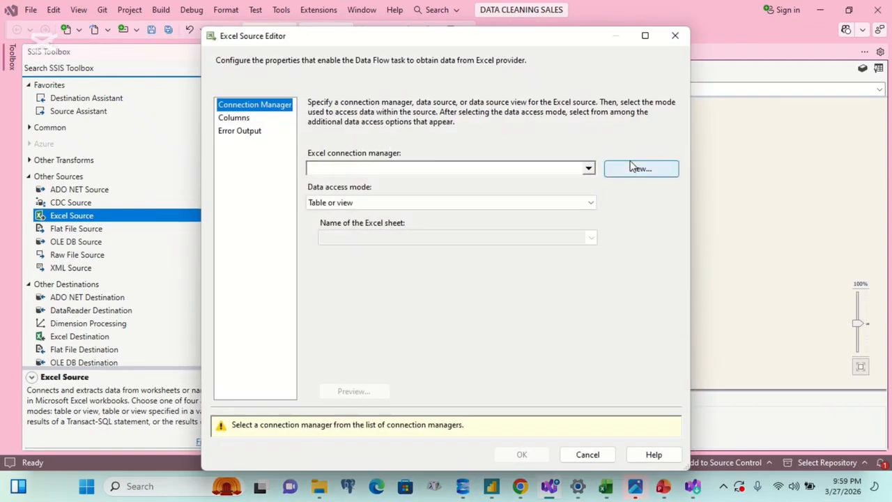
{"action": "left_click", "coordinate": [631, 167]}
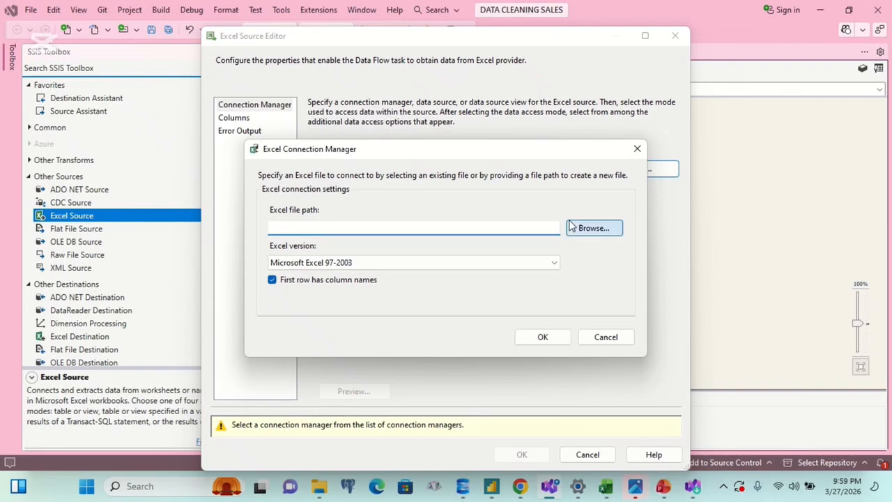
{"action": "left_click", "coordinate": [570, 225]}
{"action": "left_click", "coordinate": [436, 370]}
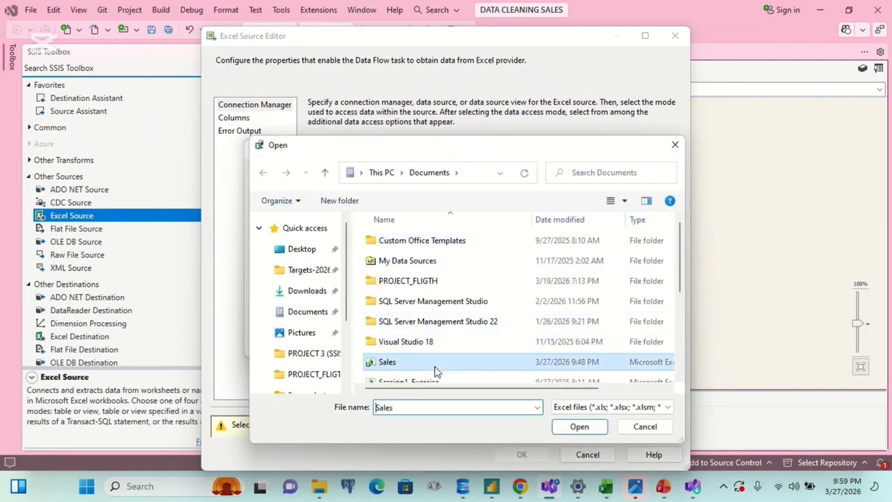
{"action": "left_click", "coordinate": [569, 427]}
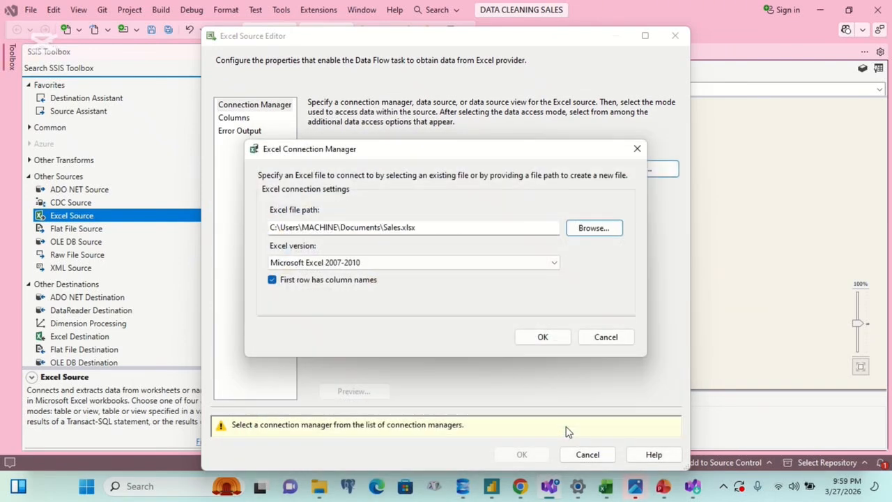
{"action": "left_click", "coordinate": [528, 339]}
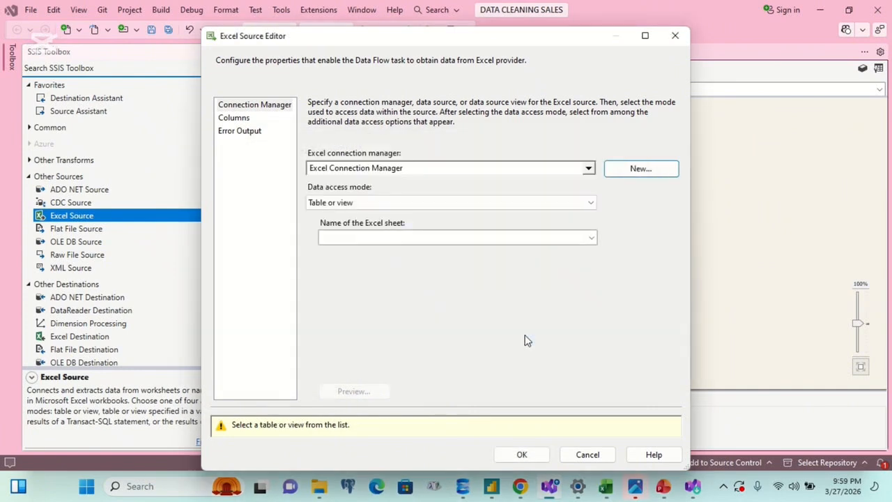
Step: Choose Sheet2$ as the Excel sheet to read, preview its rows and accept the Excel Source settings
{"action": "left_click", "coordinate": [589, 238]}
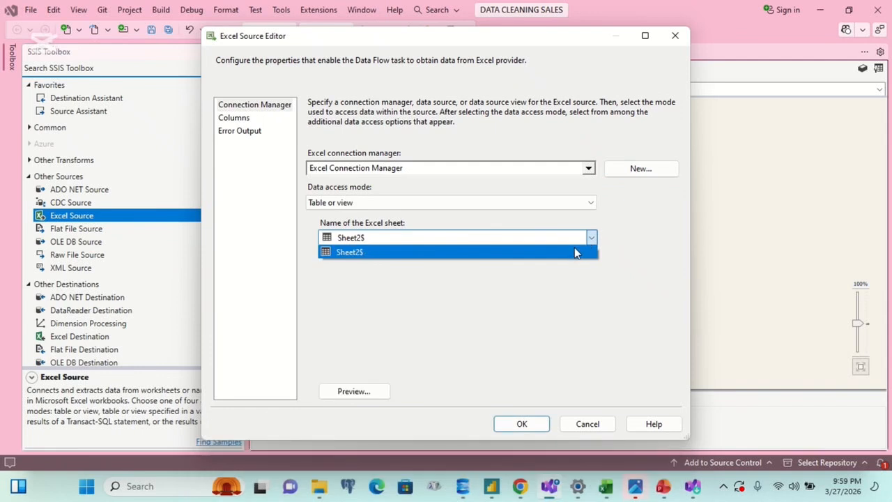
{"action": "left_click", "coordinate": [576, 252]}
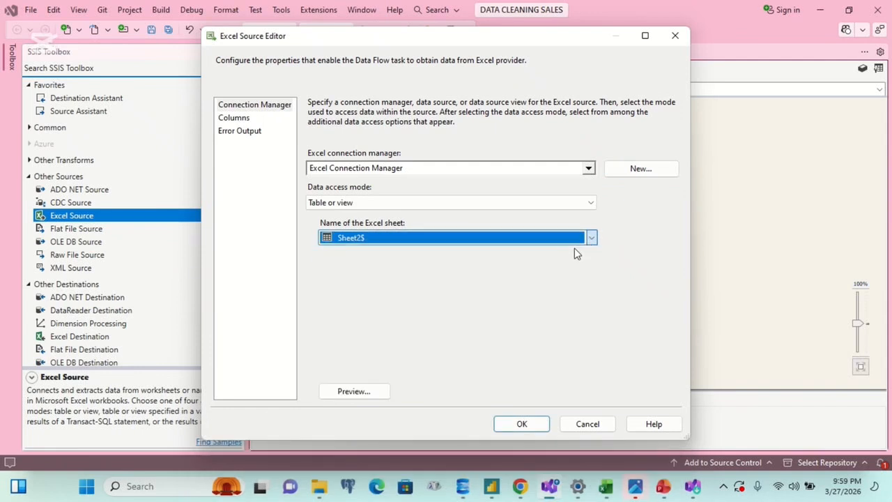
{"action": "left_click", "coordinate": [379, 396]}
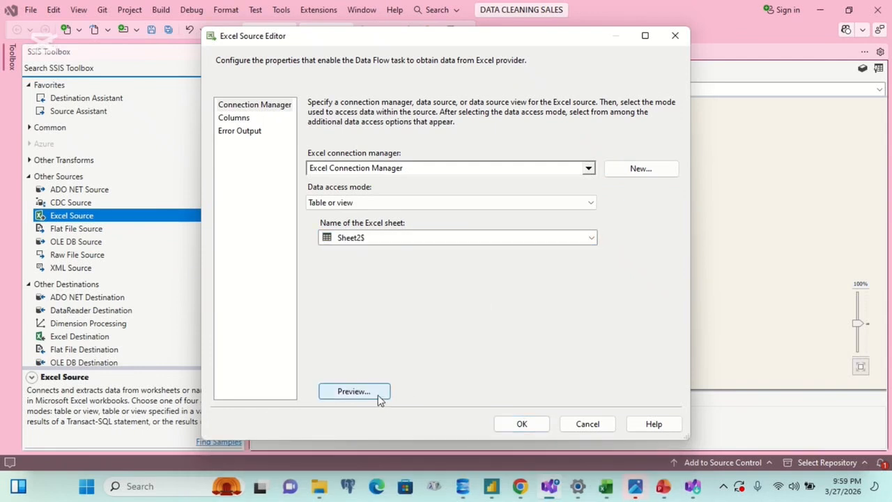
{"action": "left_click_drag", "start_coordinate": [576, 208], "coordinate": [564, 356]}
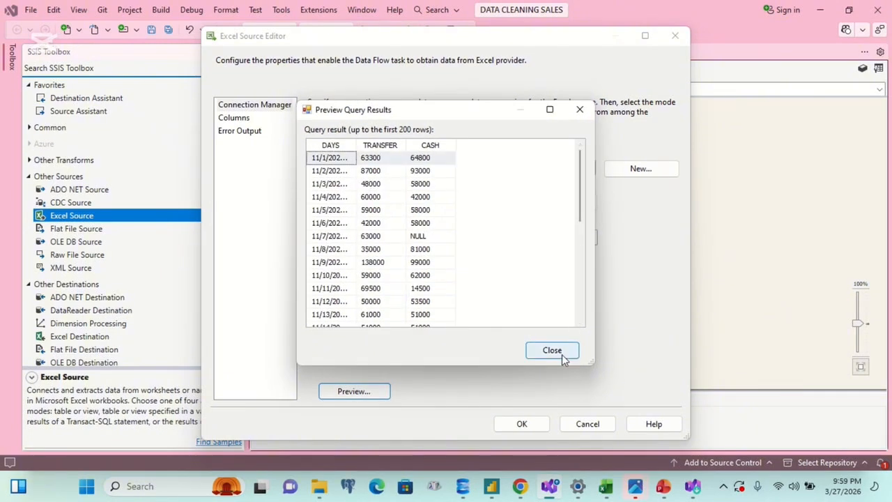
{"action": "left_click", "coordinate": [552, 350]}
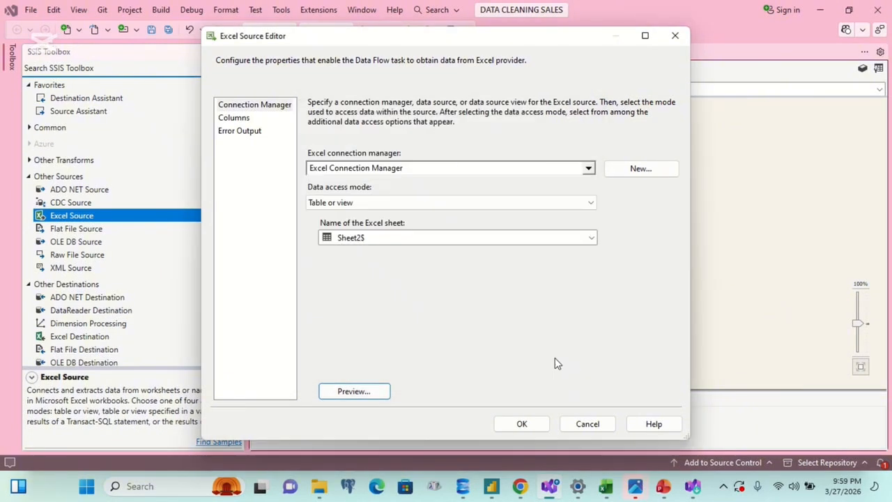
{"action": "left_click", "coordinate": [522, 425]}
{"action": "left_click", "coordinate": [521, 487]}
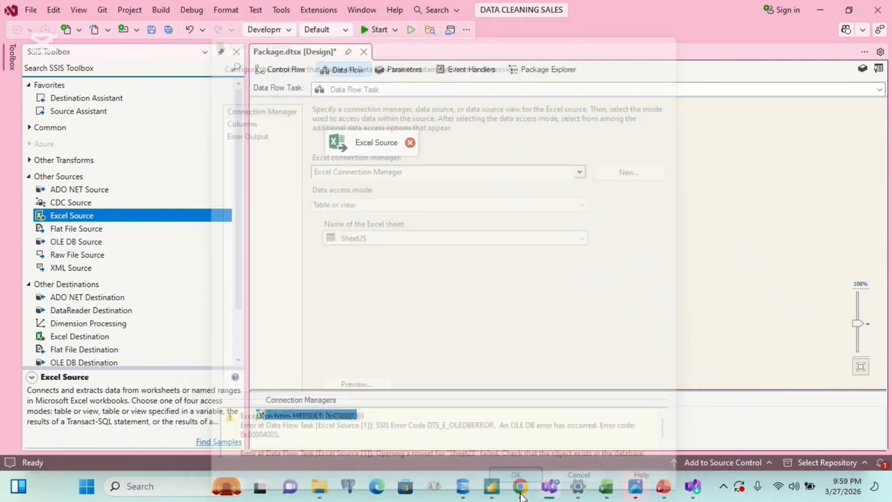
Step: Reopen the Excel Source and give it another new Excel connection to the Sales workbook in Documents
{"action": "double_click", "coordinate": [394, 146]}
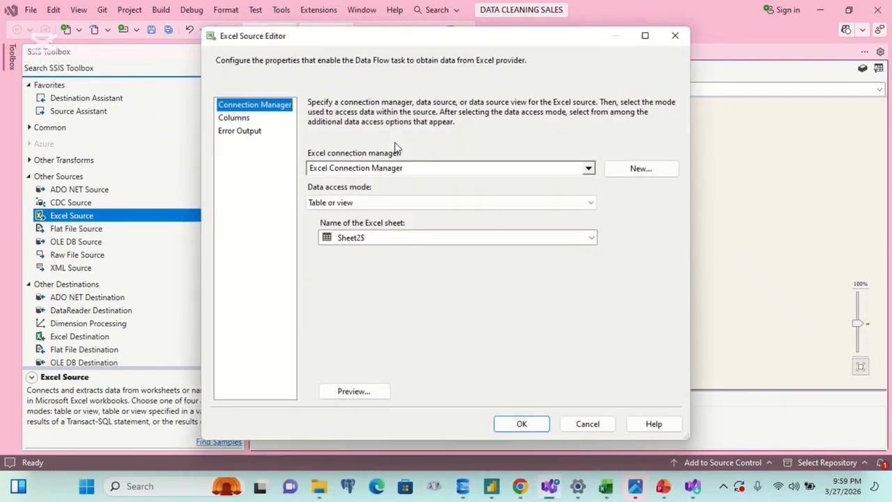
{"action": "left_click", "coordinate": [631, 170]}
{"action": "left_click", "coordinate": [588, 219]}
{"action": "left_click", "coordinate": [411, 362]}
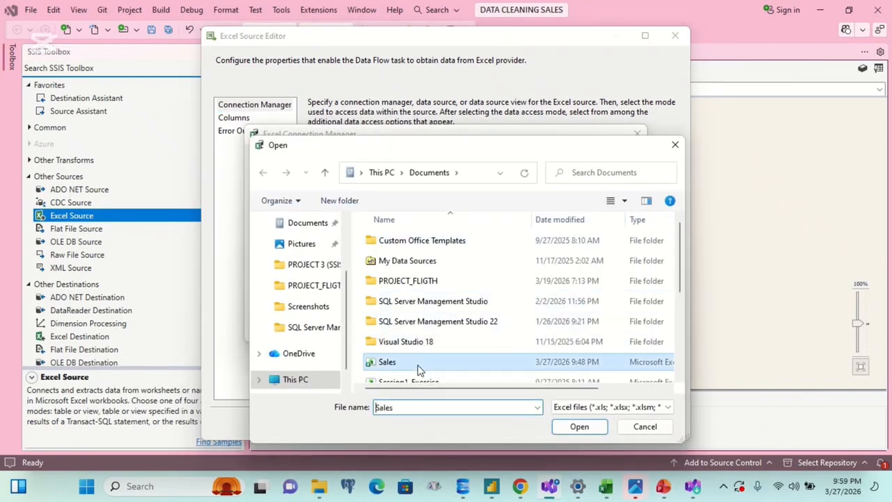
{"action": "left_click", "coordinate": [578, 426]}
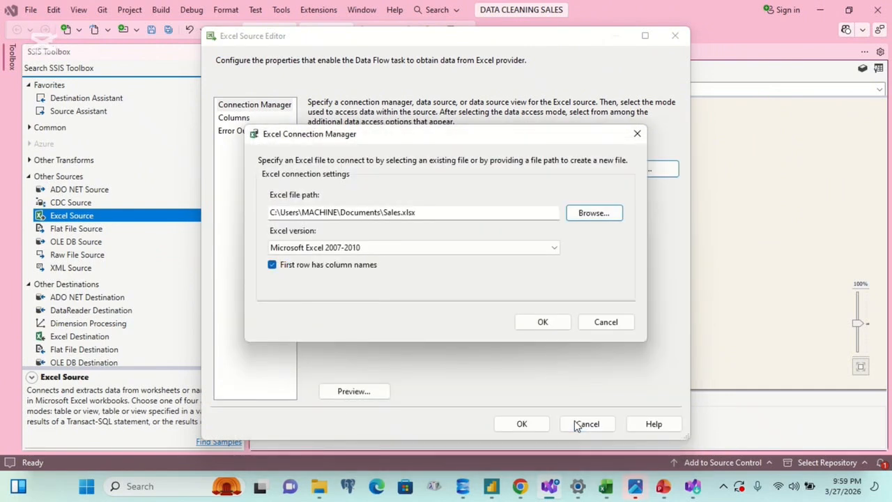
{"action": "left_click", "coordinate": [533, 325]}
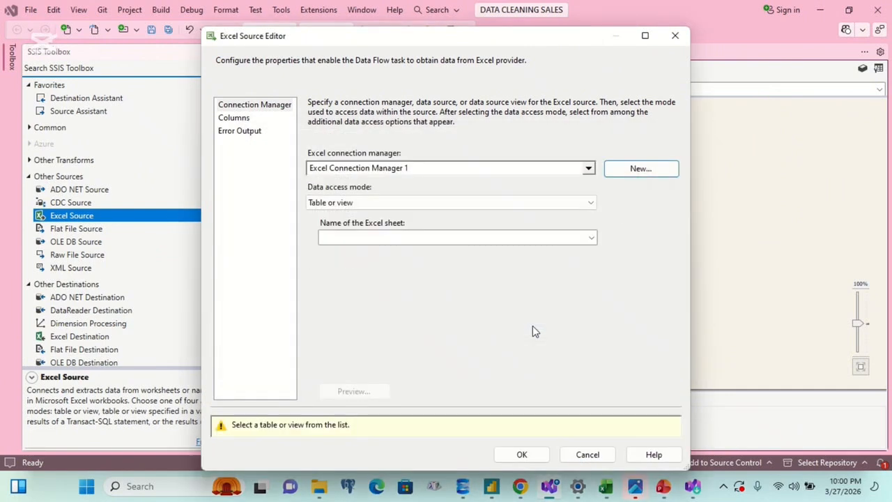
Step: Set the Excel sheet for the new connection to Sheet2$ and accept the Excel Source settings
{"action": "left_click", "coordinate": [566, 237]}
{"action": "left_click", "coordinate": [561, 238]}
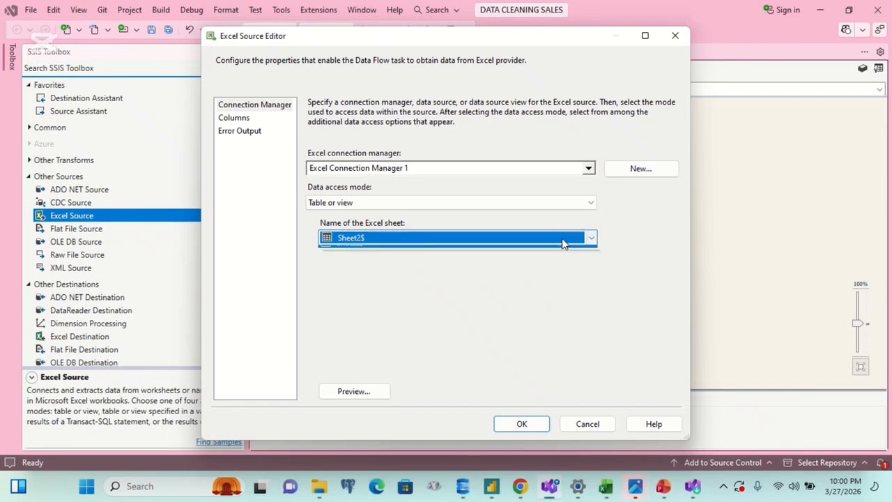
{"action": "left_click", "coordinate": [532, 423]}
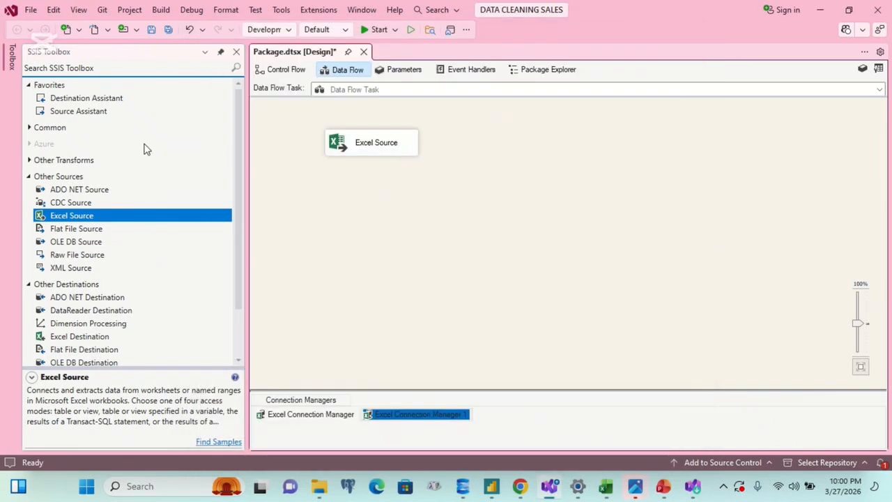
Step: Add a Data Conversion transformation from the Common group to the data flow, below the Excel Source
{"action": "left_click", "coordinate": [30, 178]}
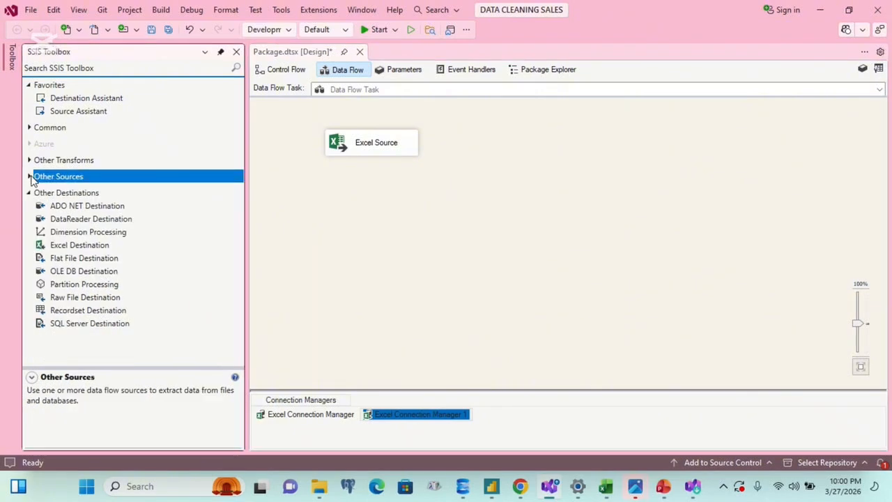
{"action": "left_click", "coordinate": [30, 160]}
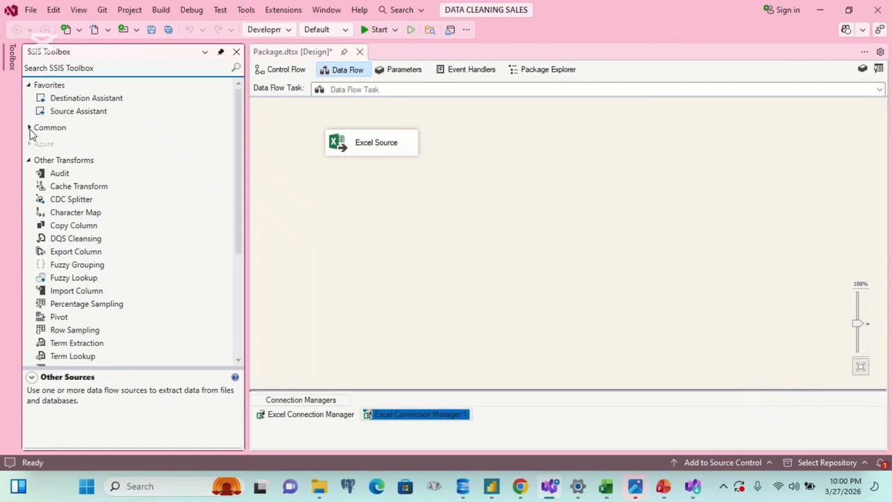
{"action": "left_click", "coordinate": [30, 130]}
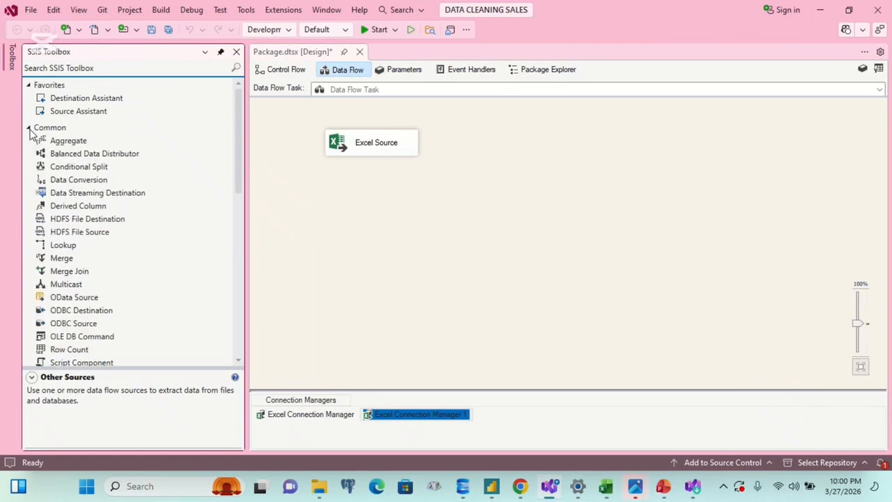
{"action": "left_click", "coordinate": [79, 182]}
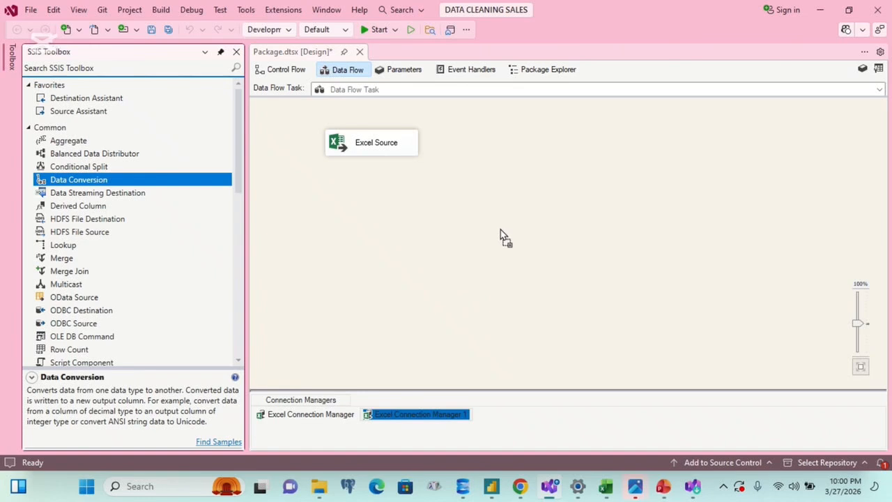
Step: Connect the Excel Source output to the Data Conversion and accept its settings without selecting any columns
{"action": "left_click", "coordinate": [391, 154]}
{"action": "left_click_drag", "start_coordinate": [377, 171], "coordinate": [528, 253]}
{"action": "double_click", "coordinate": [528, 253]}
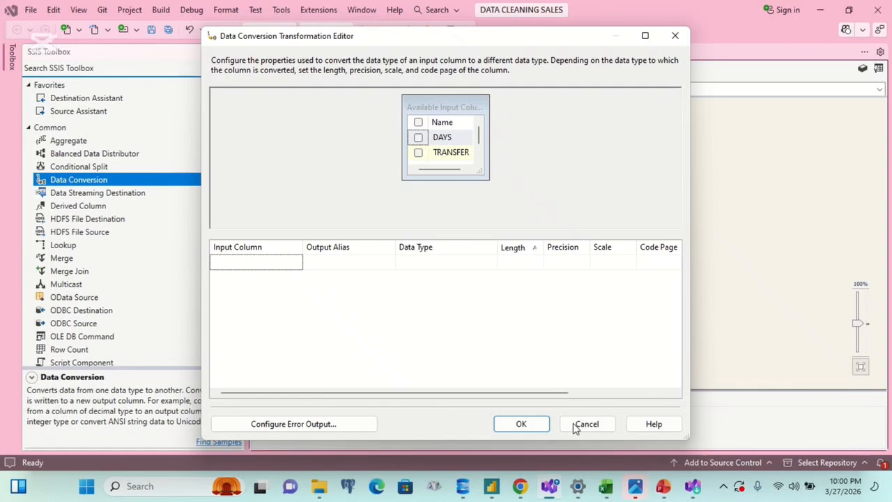
{"action": "left_click", "coordinate": [534, 429]}
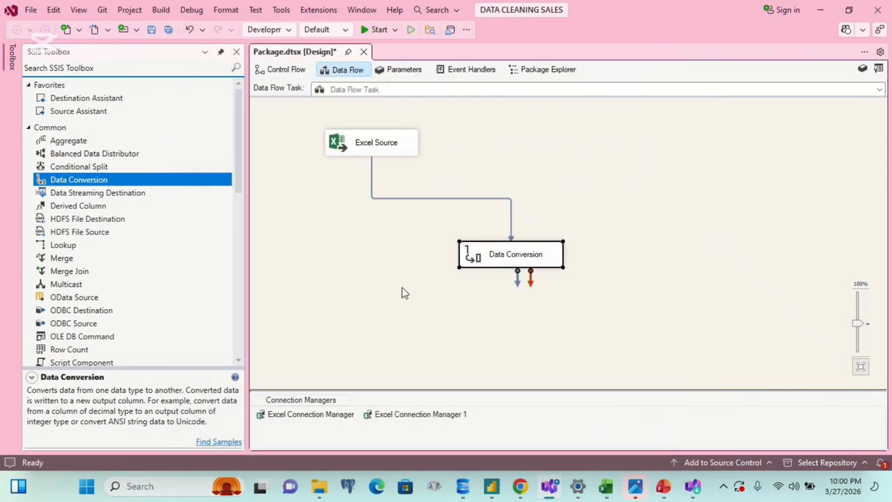
Step: Add an OLE DB Destination from the Other Destinations group below the Data Conversion and connect the Data Conversion output to it
{"action": "left_click", "coordinate": [29, 133]}
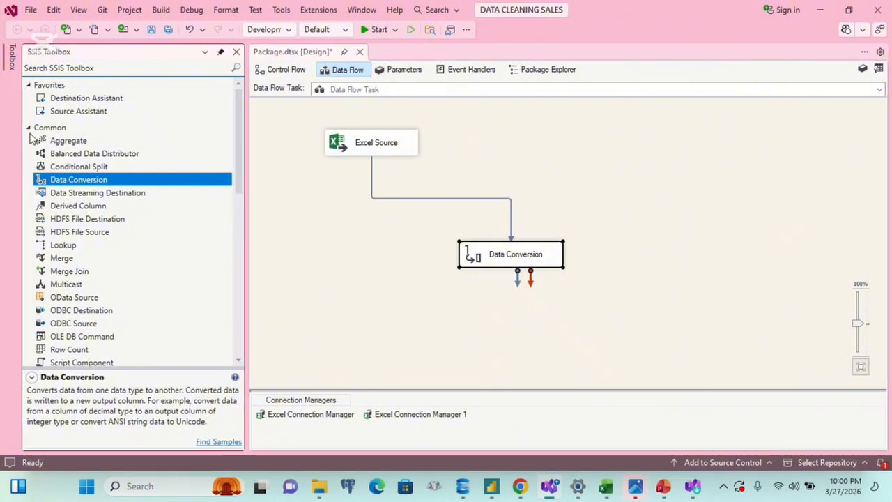
{"action": "left_click", "coordinate": [30, 128]}
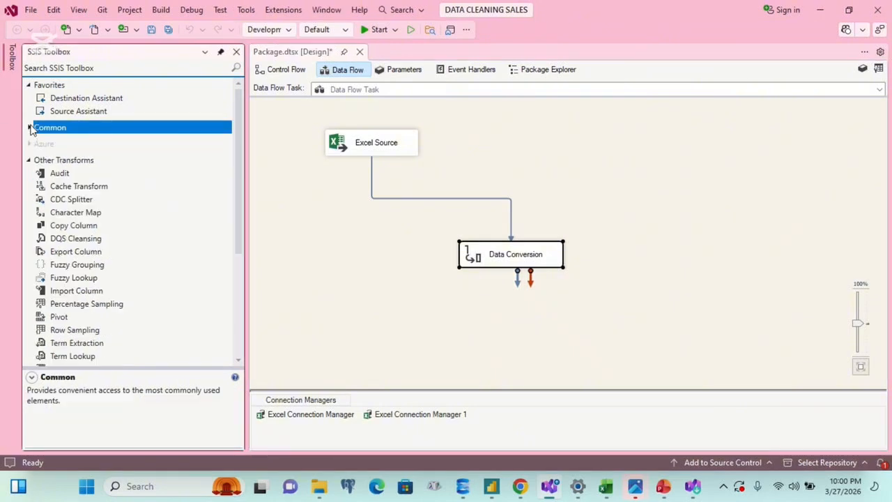
{"action": "left_click", "coordinate": [29, 160]}
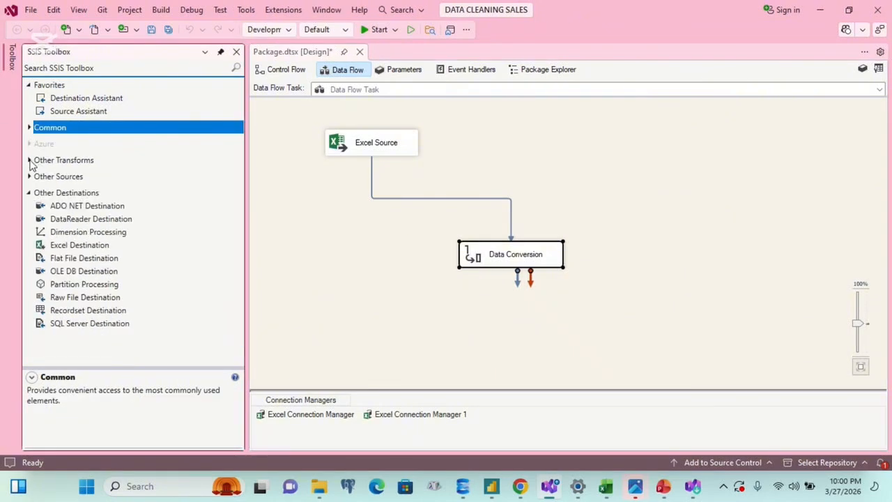
{"action": "left_click", "coordinate": [78, 273]}
{"action": "left_click_drag", "start_coordinate": [78, 273], "coordinate": [594, 325]}
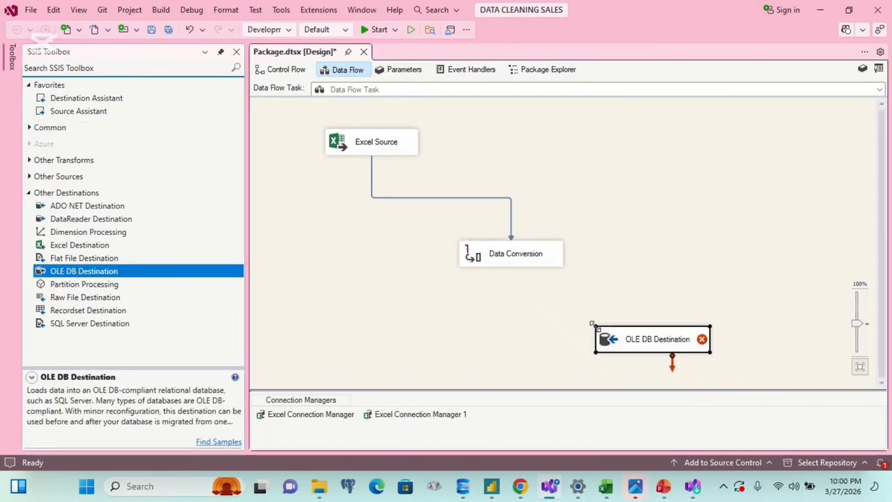
{"action": "left_click", "coordinate": [532, 262]}
{"action": "left_click_drag", "start_coordinate": [520, 276], "coordinate": [648, 332]}
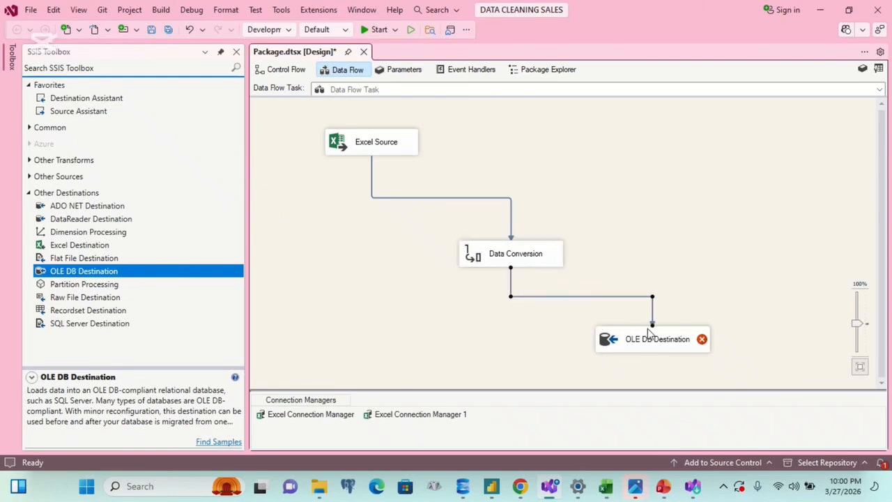
Step: Start a new OLE DB connection for the OLE DB Destination with Microsoft OLE DB Driver for SQL Server as its provider
{"action": "double_click", "coordinate": [648, 340]}
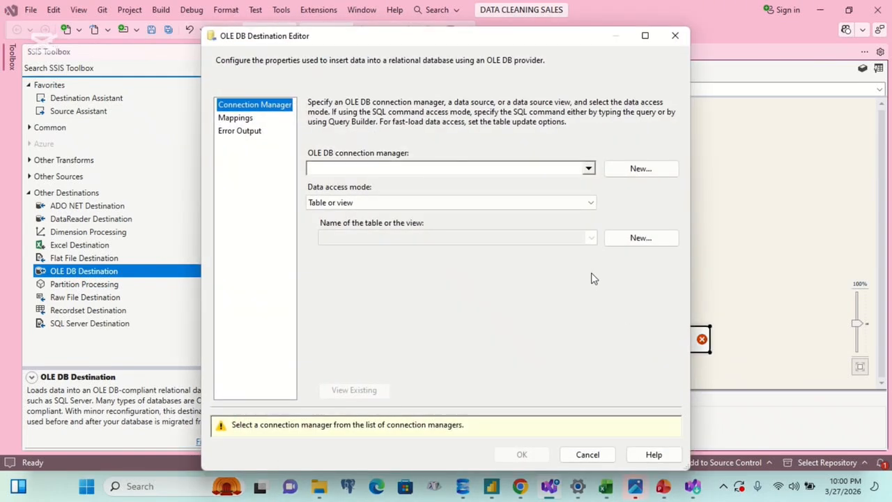
{"action": "left_click", "coordinate": [637, 168]}
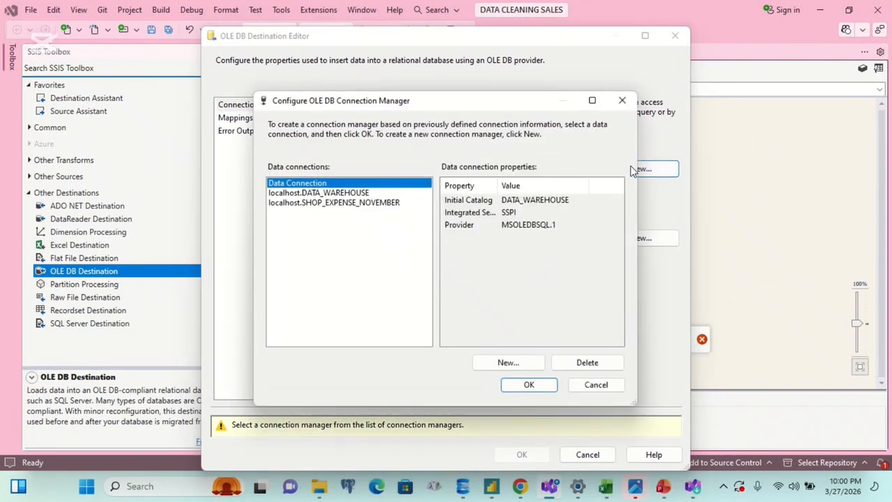
{"action": "left_click", "coordinate": [503, 362]}
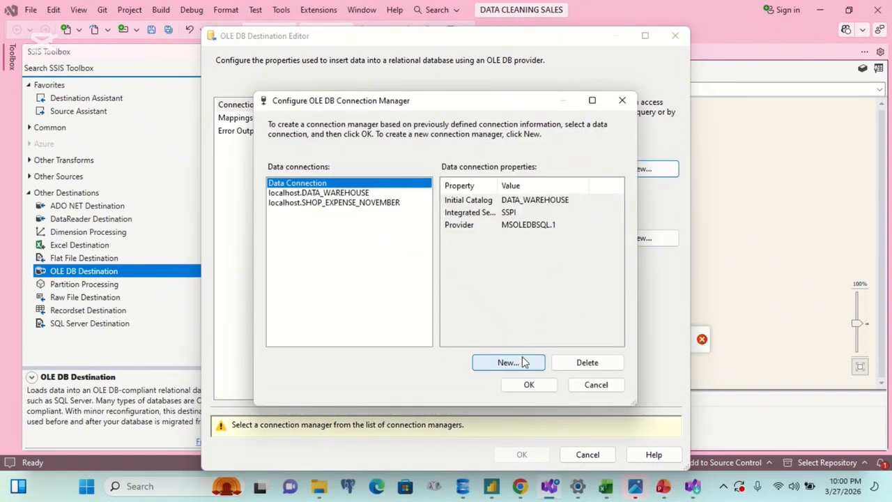
{"action": "left_click", "coordinate": [521, 368]}
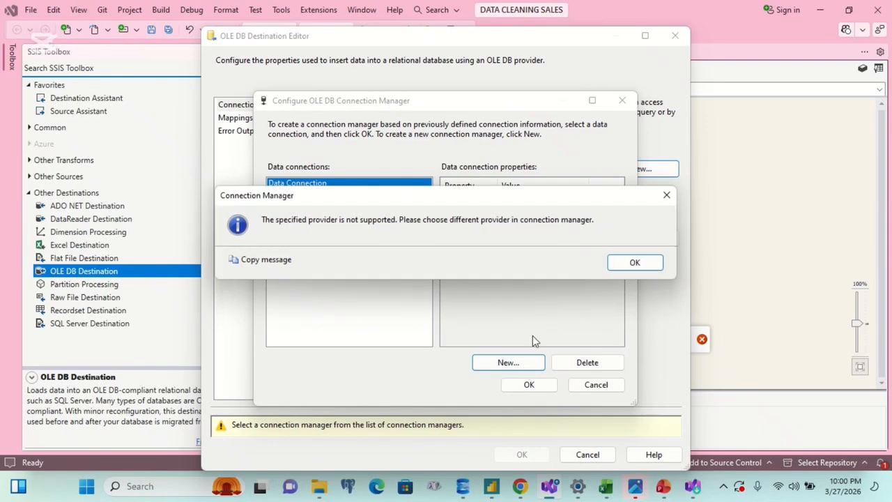
{"action": "left_click", "coordinate": [628, 265]}
{"action": "left_click", "coordinate": [662, 70]}
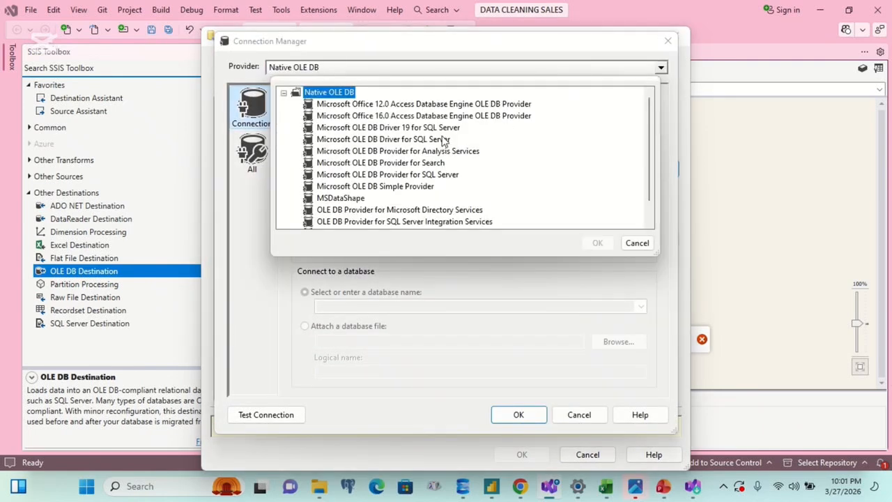
{"action": "left_click", "coordinate": [445, 140]}
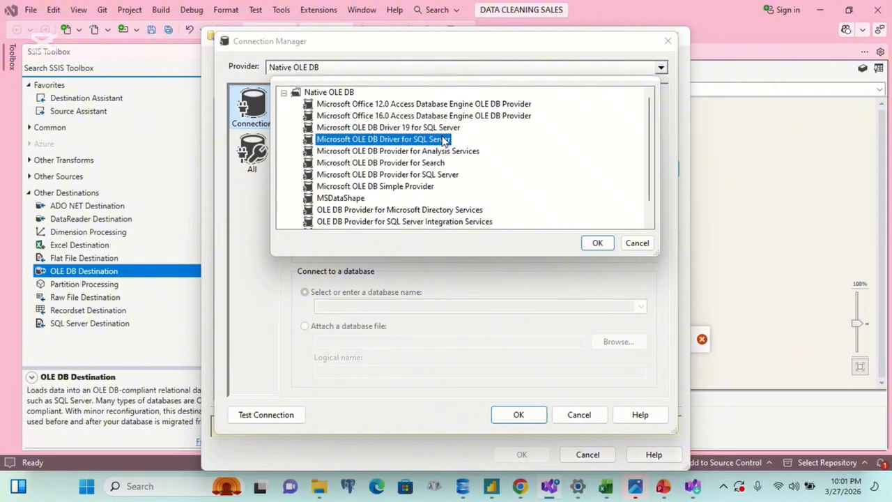
{"action": "left_click", "coordinate": [598, 243]}
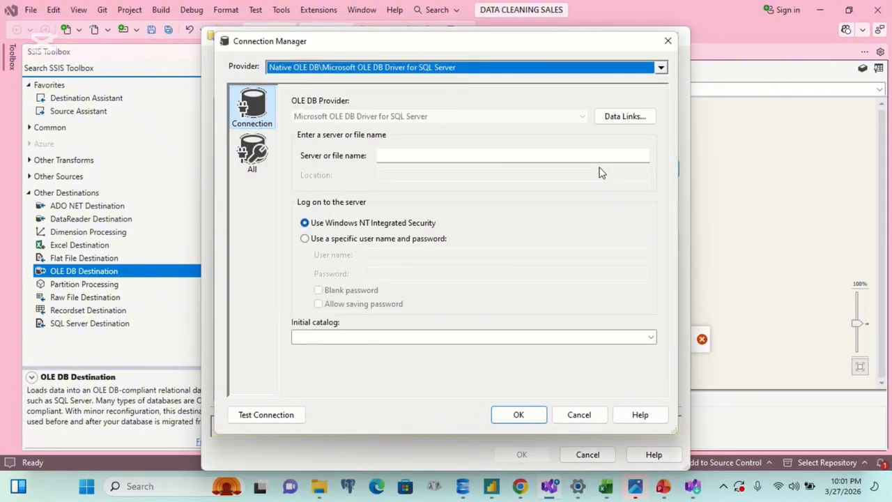
Step: Point the new OLE DB connection to server localhost with SHOP_EXPENSE_NOVEMBER as the initial catalog, and use it for the destination
{"action": "left_click", "coordinate": [566, 154]}
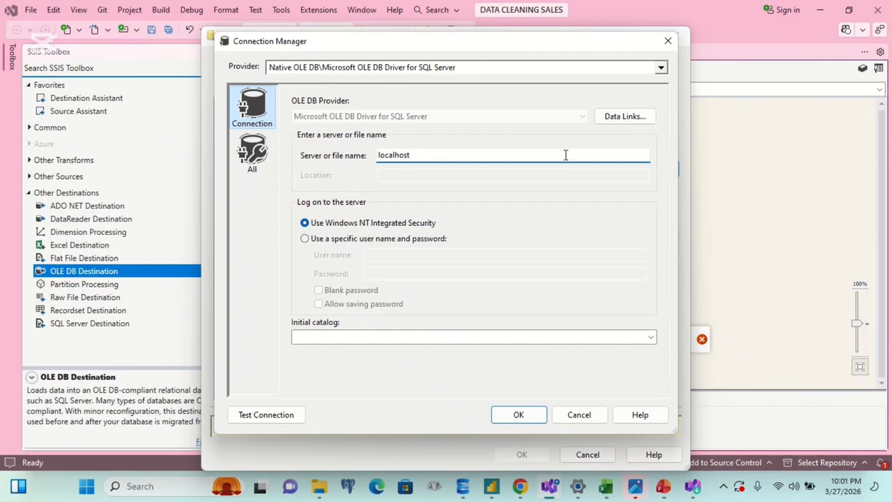
{"action": "left_click", "coordinate": [439, 338]}
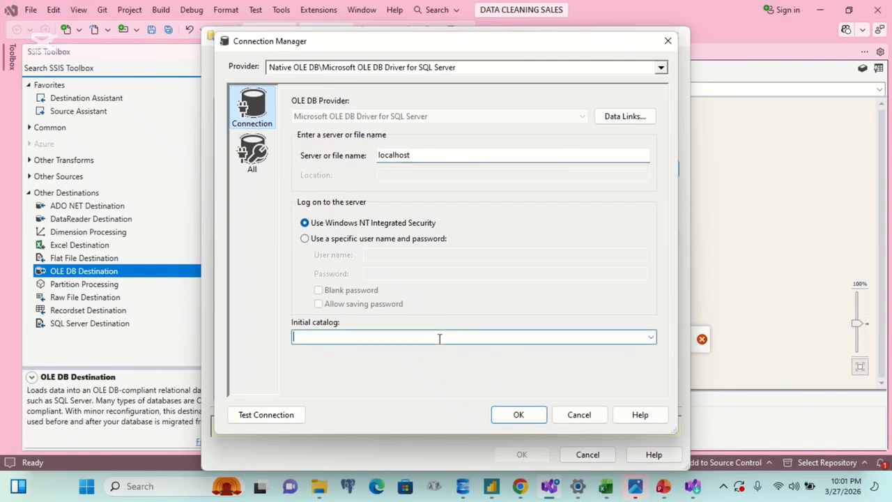
{"action": "left_click", "coordinate": [650, 338]}
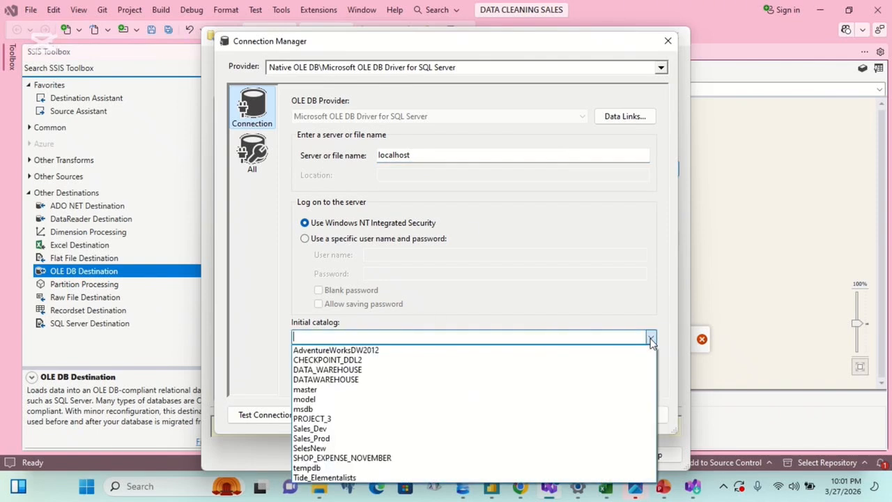
{"action": "left_click", "coordinate": [324, 459]}
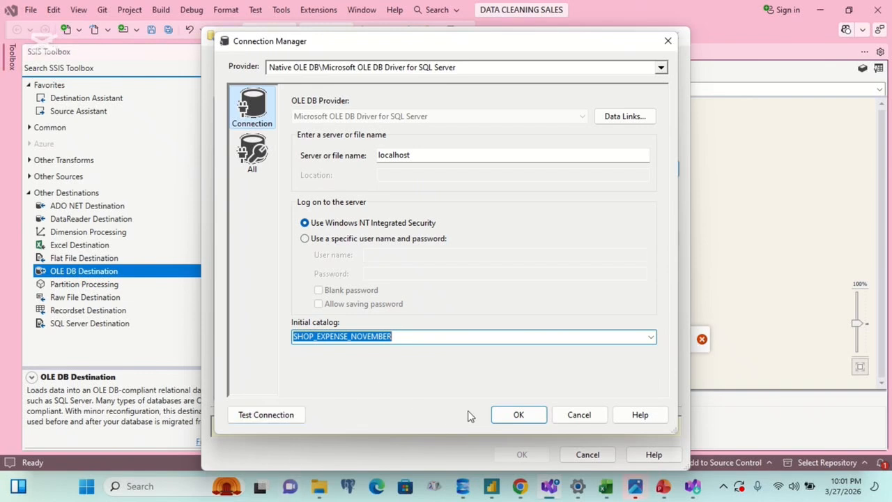
{"action": "left_click", "coordinate": [498, 416]}
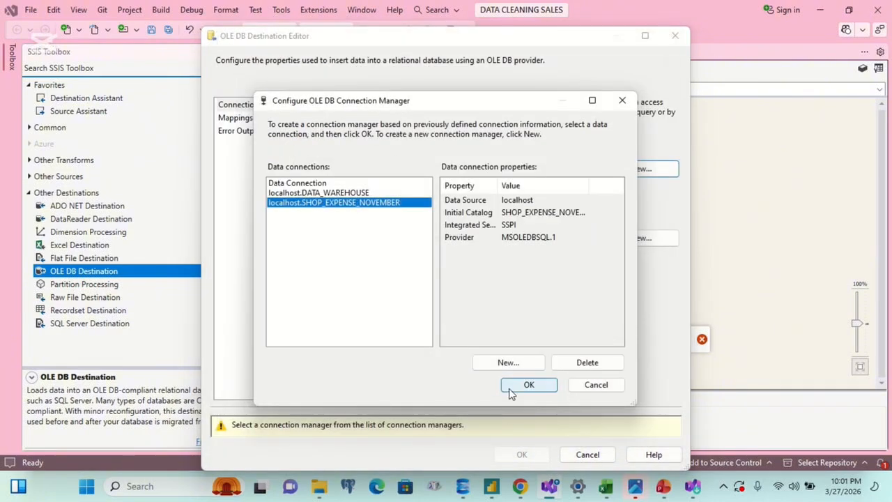
{"action": "left_click", "coordinate": [513, 387]}
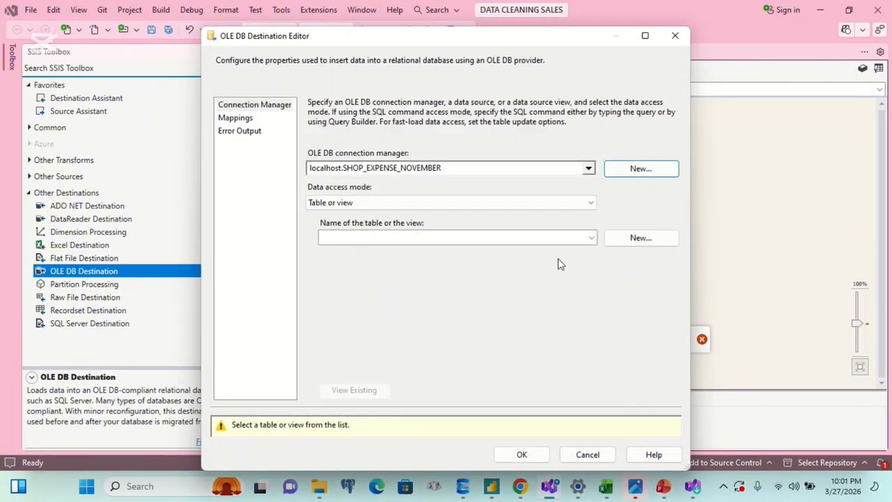
Step: Set [dbo].[SALES] as the destination table and accept the column mappings for DAYS, TRANSFER and CASH
{"action": "left_click", "coordinate": [570, 241]}
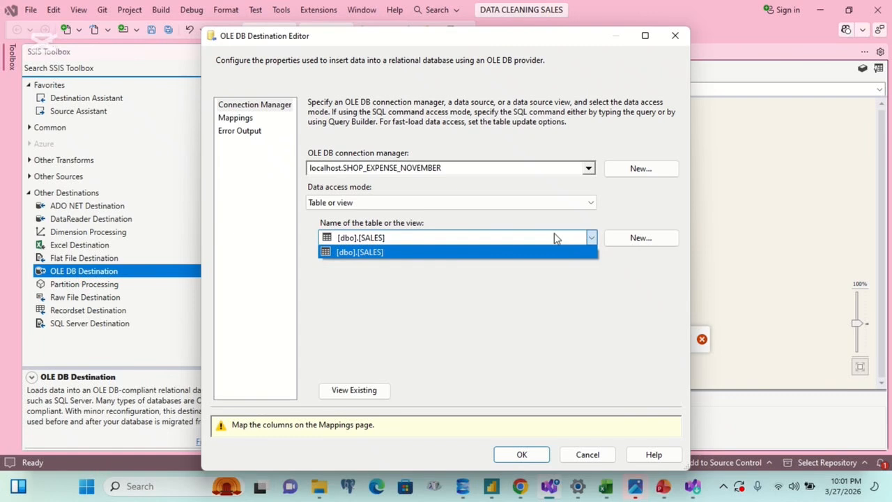
{"action": "left_click", "coordinate": [544, 253]}
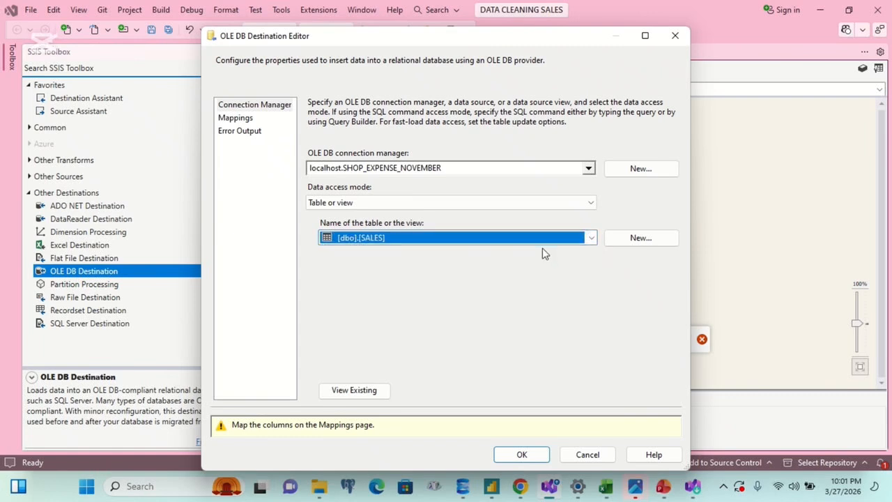
{"action": "left_click", "coordinate": [235, 119]}
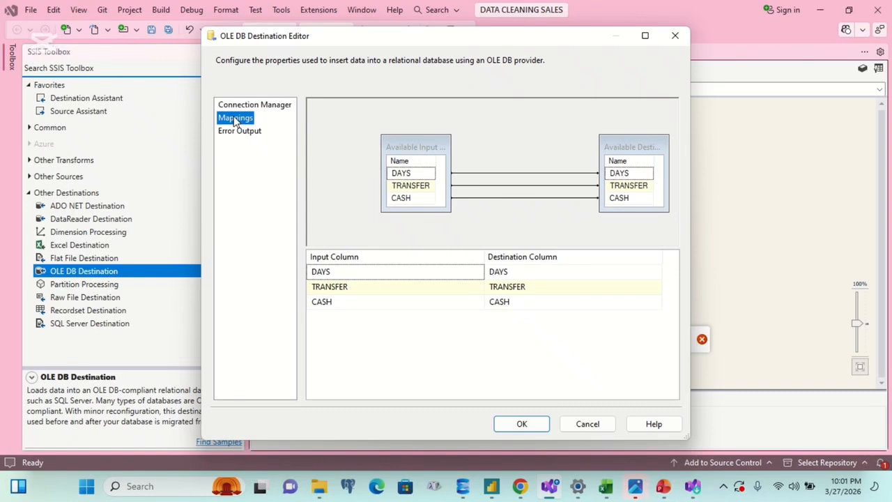
{"action": "left_click", "coordinate": [534, 426]}
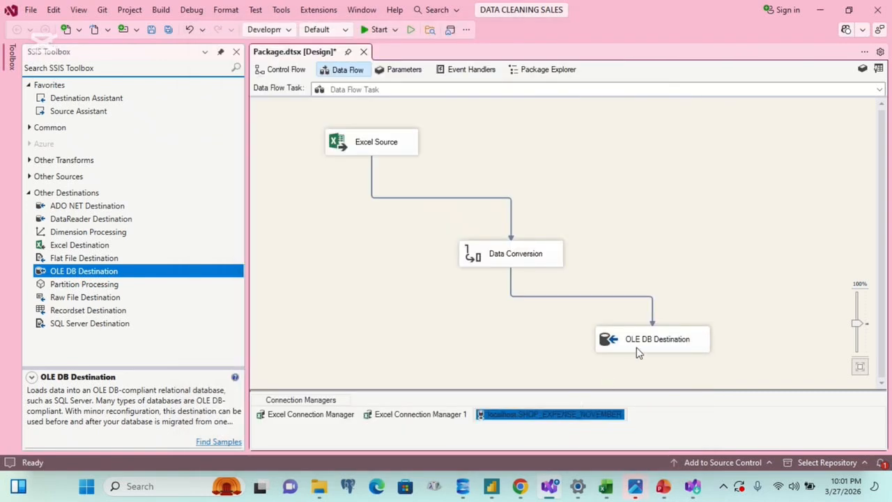
Step: Run the SSIS package to load the Excel sales data into the SALES table
{"action": "left_click", "coordinate": [369, 29]}
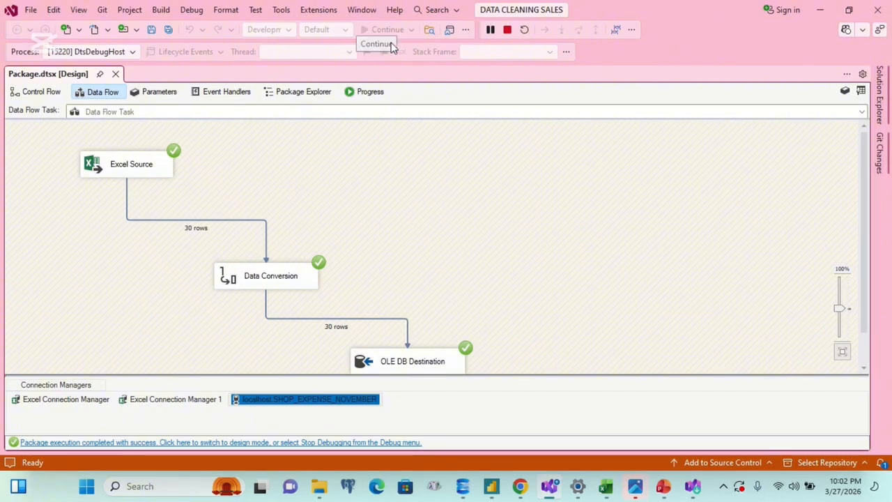
{"action": "left_click", "coordinate": [384, 215]}
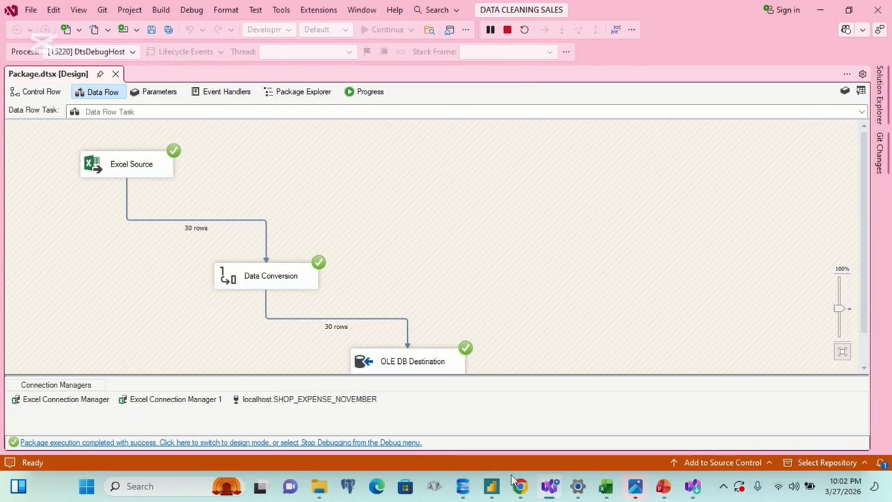
Step: Switch to SQL Server Management Studio, run only the SELECT * FROM SALES query and look through the returned rows
{"action": "left_click", "coordinate": [463, 486]}
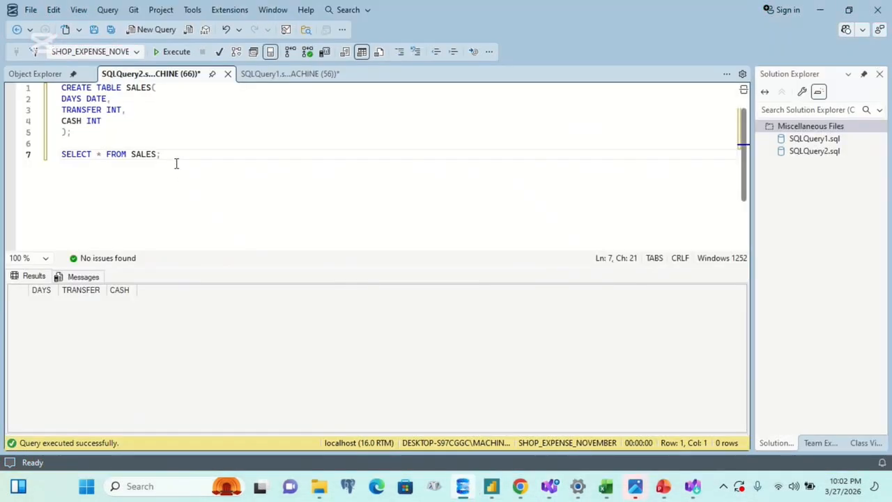
{"action": "left_click_drag", "start_coordinate": [173, 145], "coordinate": [195, 163]}
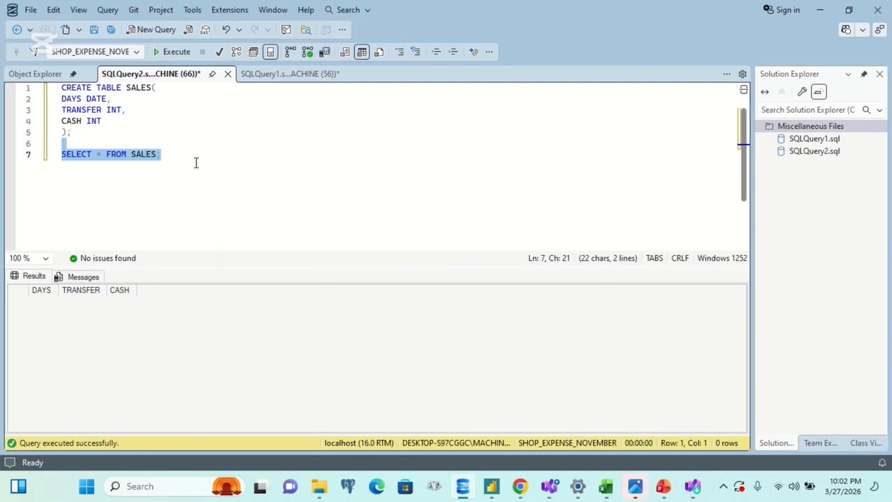
{"action": "key", "text": "F5"}
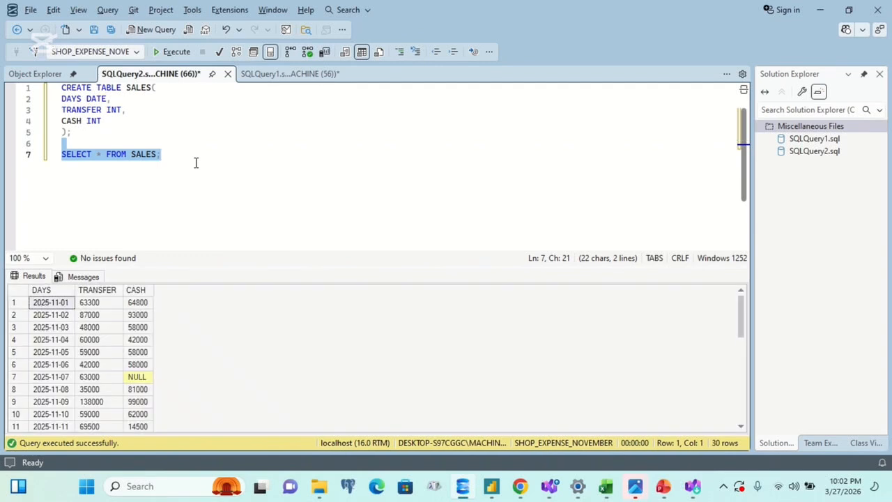
{"action": "mouse_move", "coordinate": [739, 323]}
{"action": "left_mouse_down"}
{"action": "mouse_move", "coordinate": [743, 416]}
{"action": "mouse_move", "coordinate": [753, 421]}
{"action": "mouse_move", "coordinate": [731, 309]}
{"action": "left_mouse_up"}
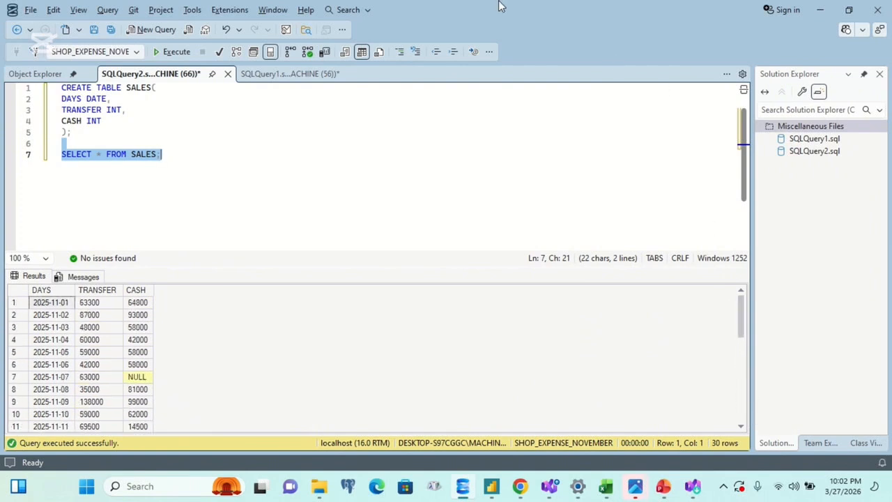